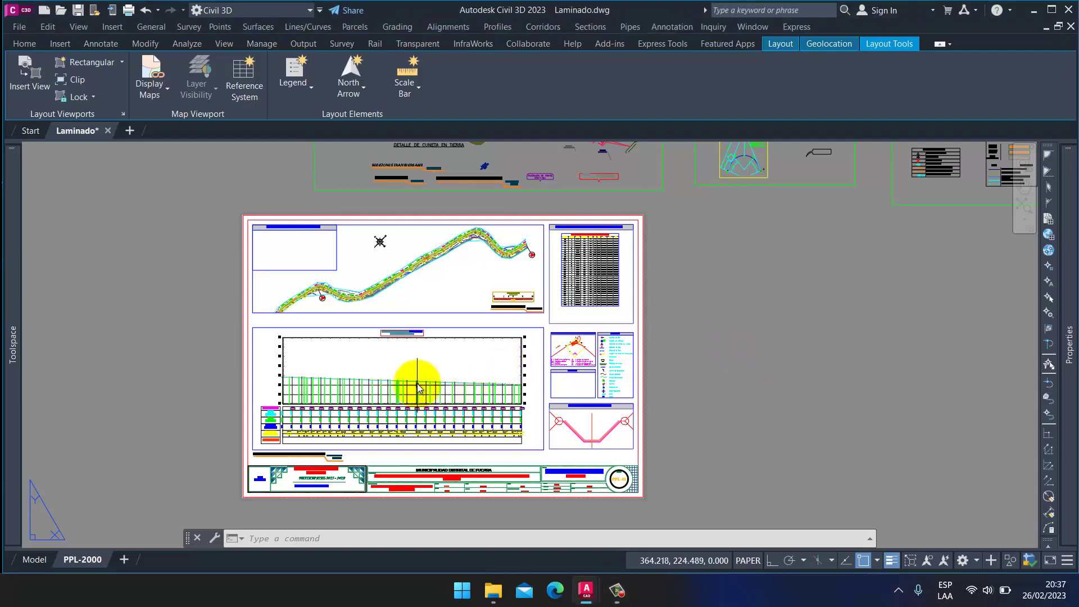
Step: Activate the lower profile viewport, then the upper plan viewport, then return to paper space
double_click(405, 371)
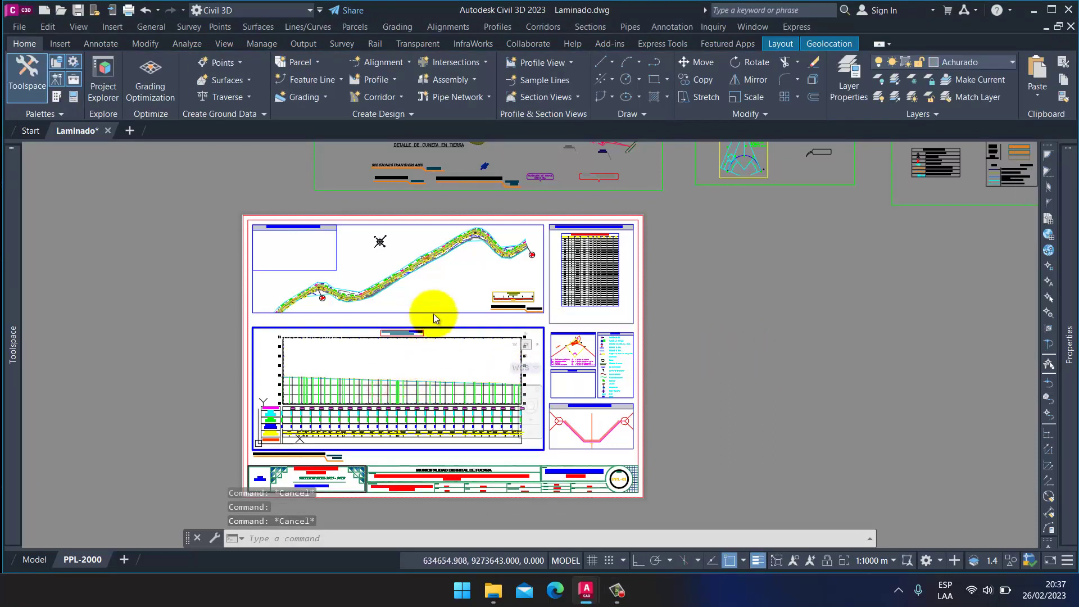
left_click(432, 289)
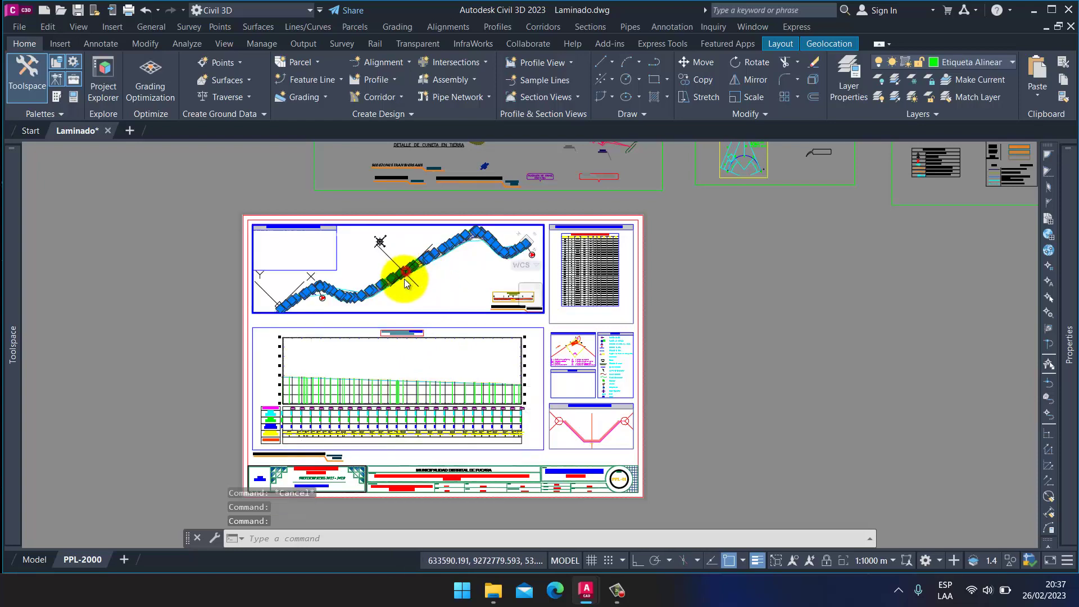
double_click(713, 316)
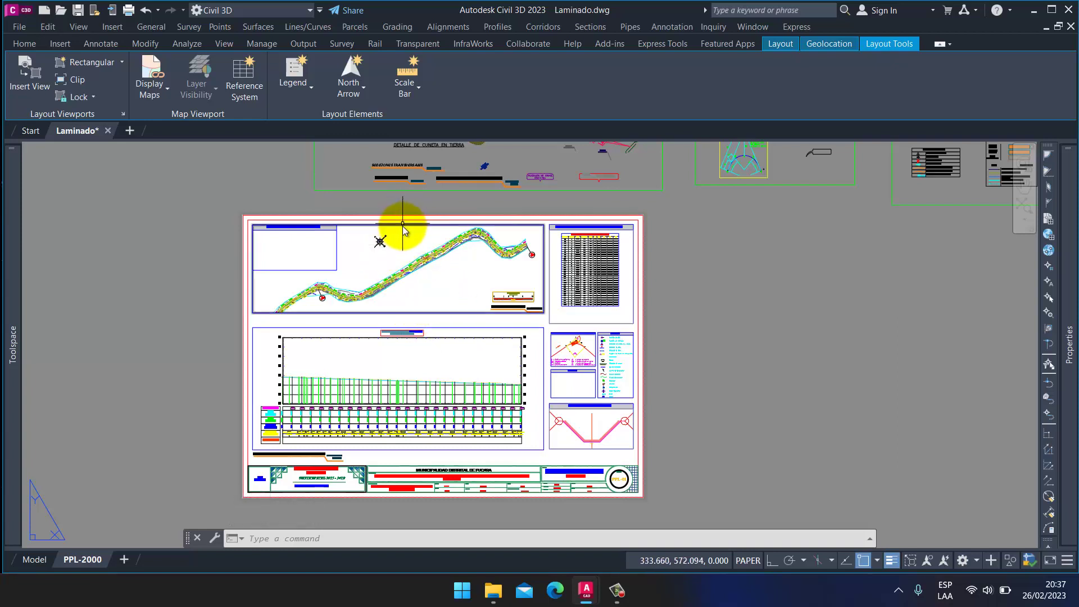
Step: Add a UTM reference grid at 1:1000 with 100 m precision to the upper plan viewport
left_click(246, 76)
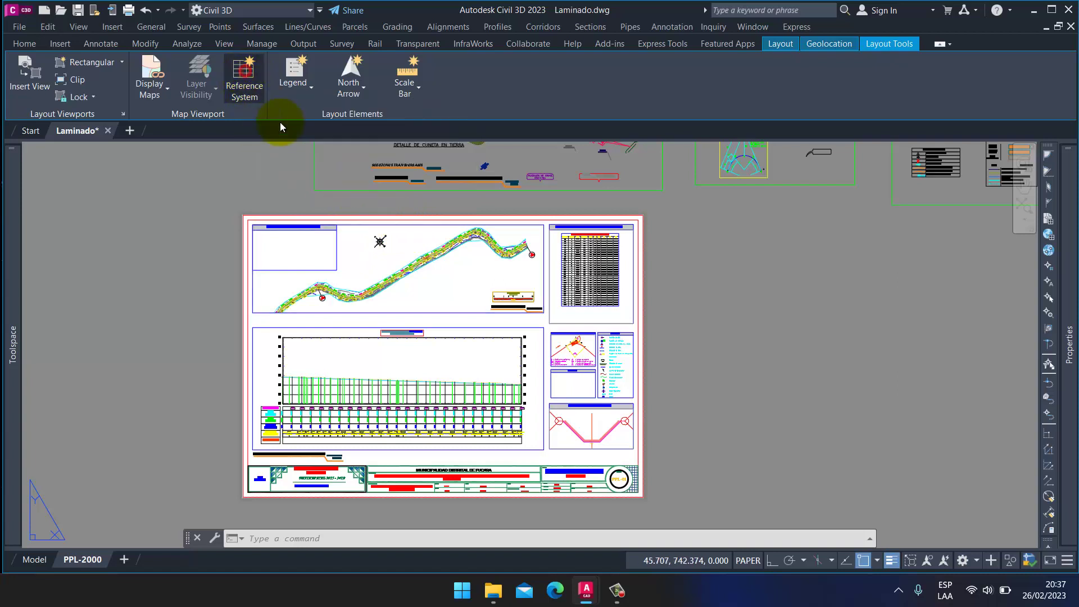
left_click(428, 226)
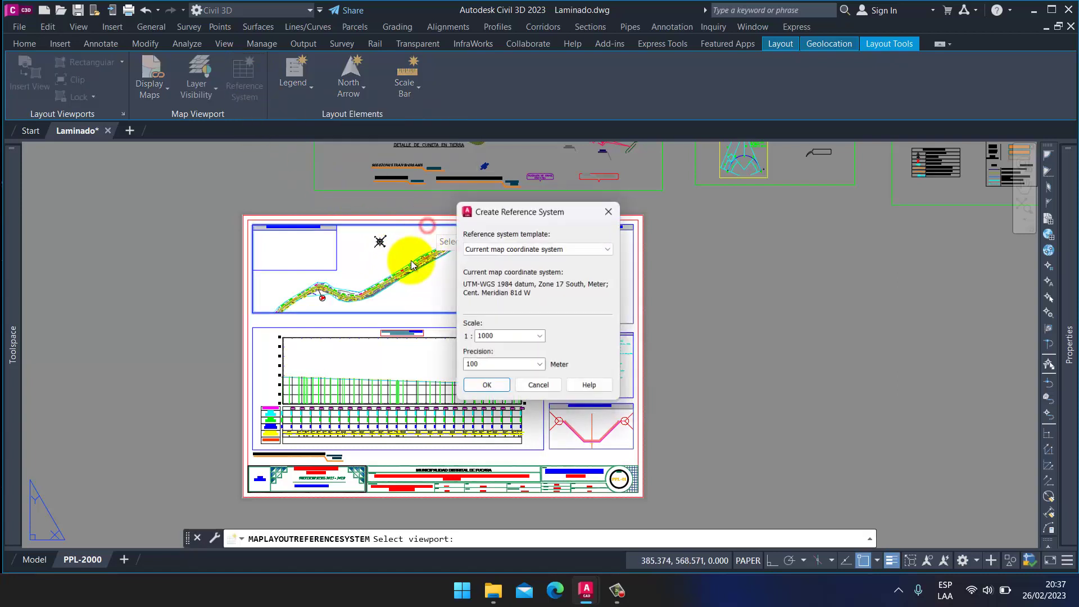
left_click(498, 387)
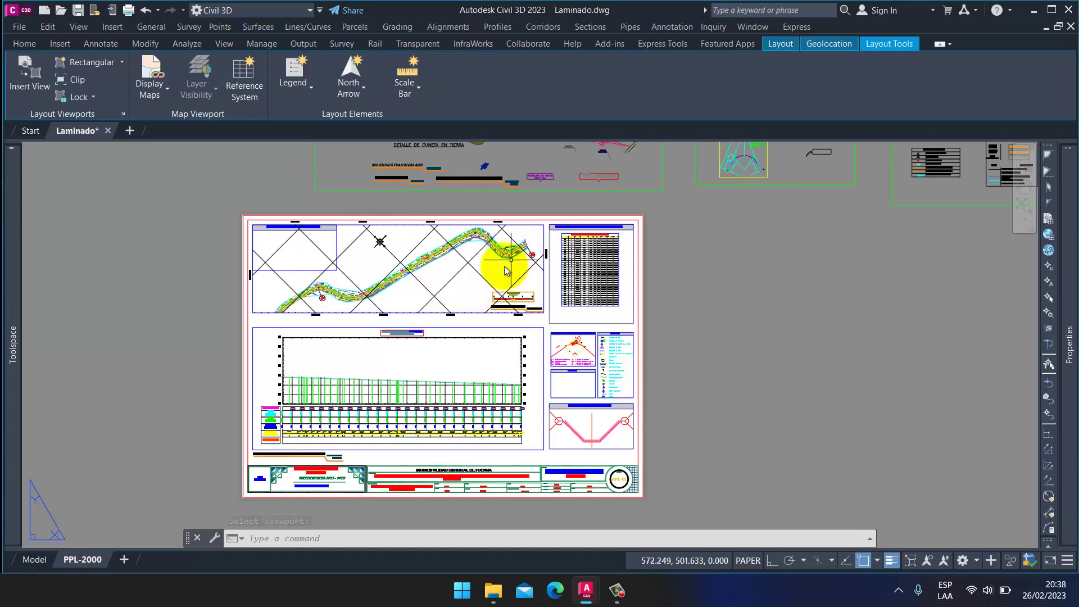
Step: Review Laminado's drawing settings, confirming meters, 1:1000 scale and UTM84-17S coordinate zone
left_click(19, 254)
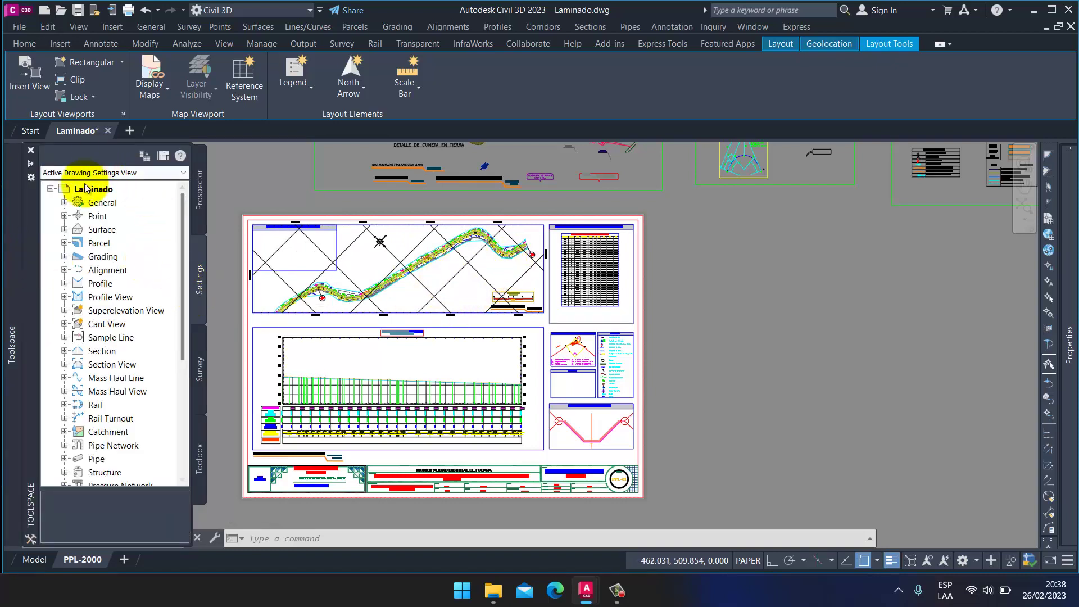
right_click(102, 193)
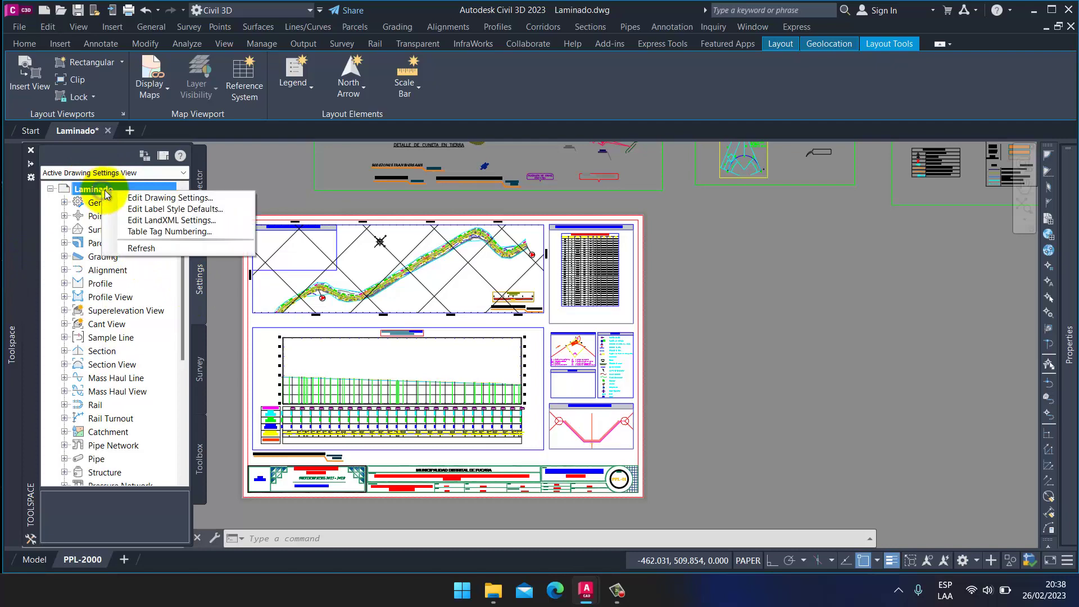
left_click(135, 199)
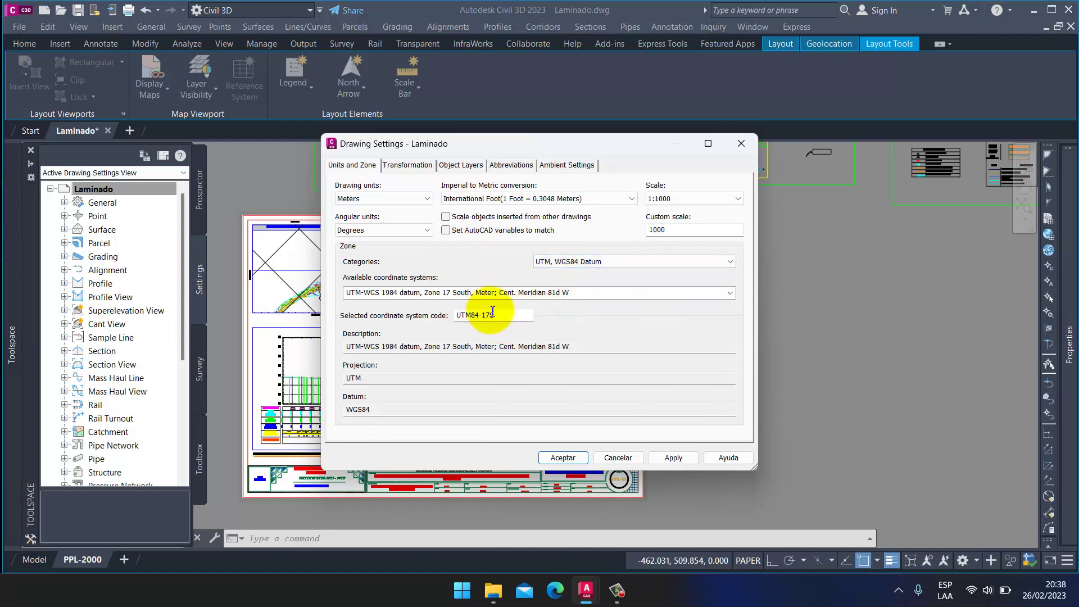
left_click(562, 458)
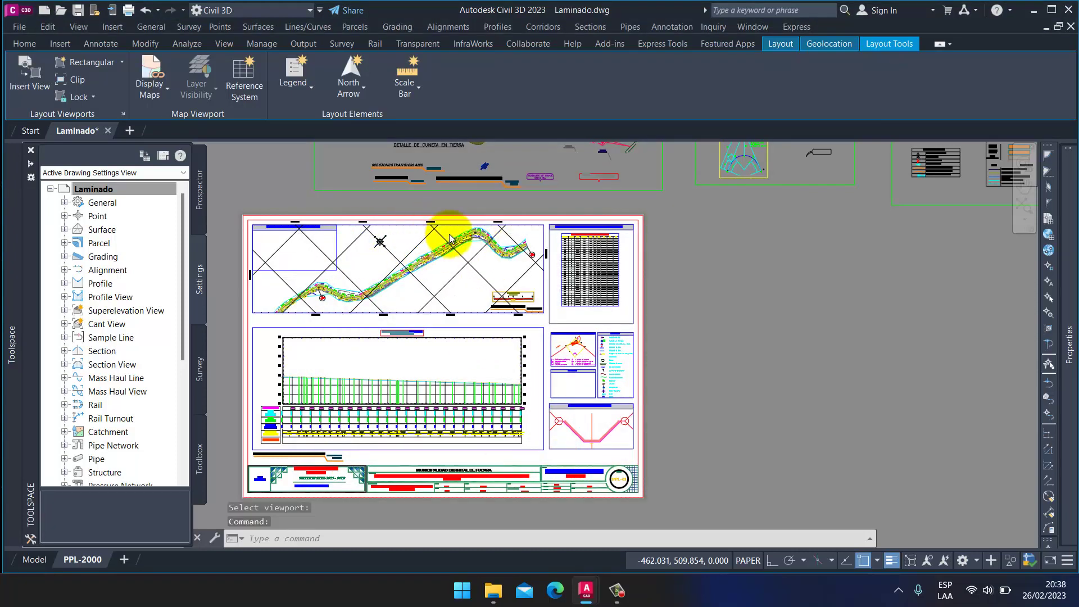
Step: Recentre the PPL-2000 sheet and enter model space in the lower profile viewport
left_click(700, 279)
scroll(337, 230, "up", 2)
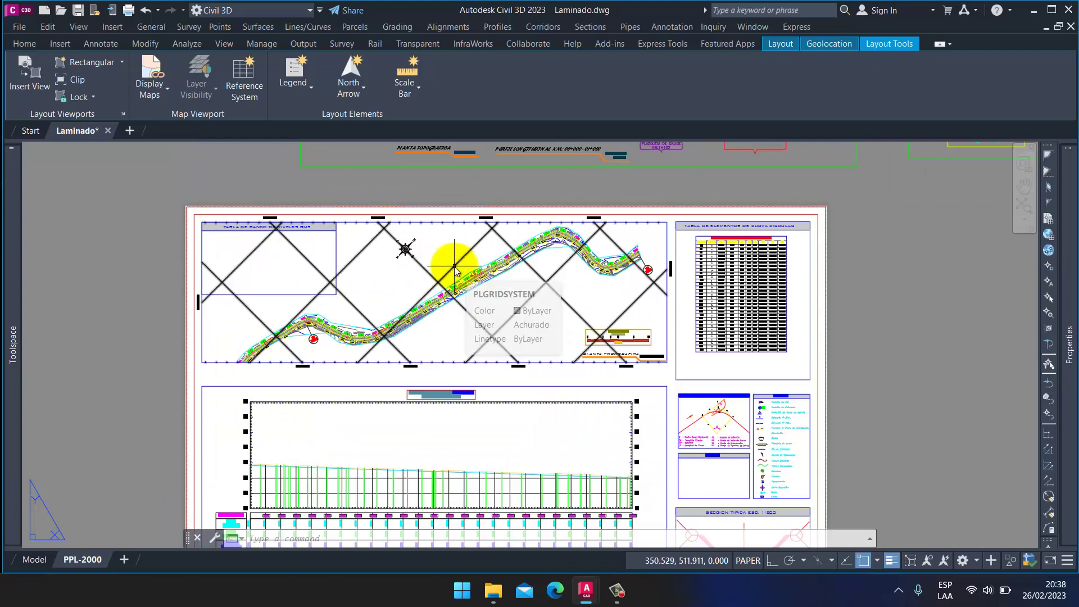
scroll(438, 278, "down", 2)
middle_click_drag(435, 263, 420, 218)
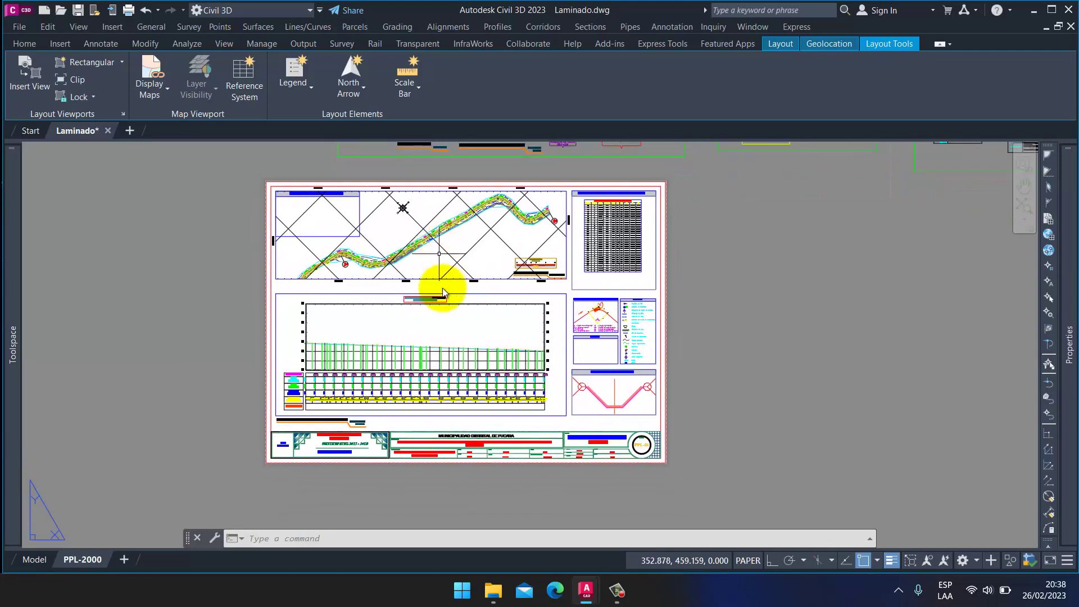
double_click(356, 318)
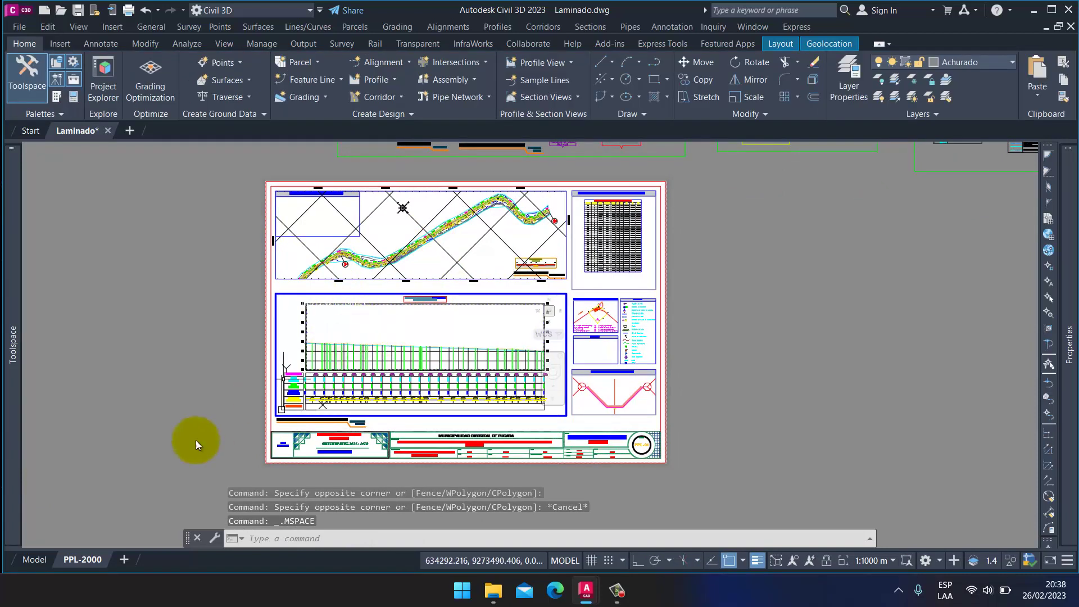
Step: Export the PPL-2000 layout to model space as Laminado_PPL-2000.dwg and open the new drawing
right_click(81, 559)
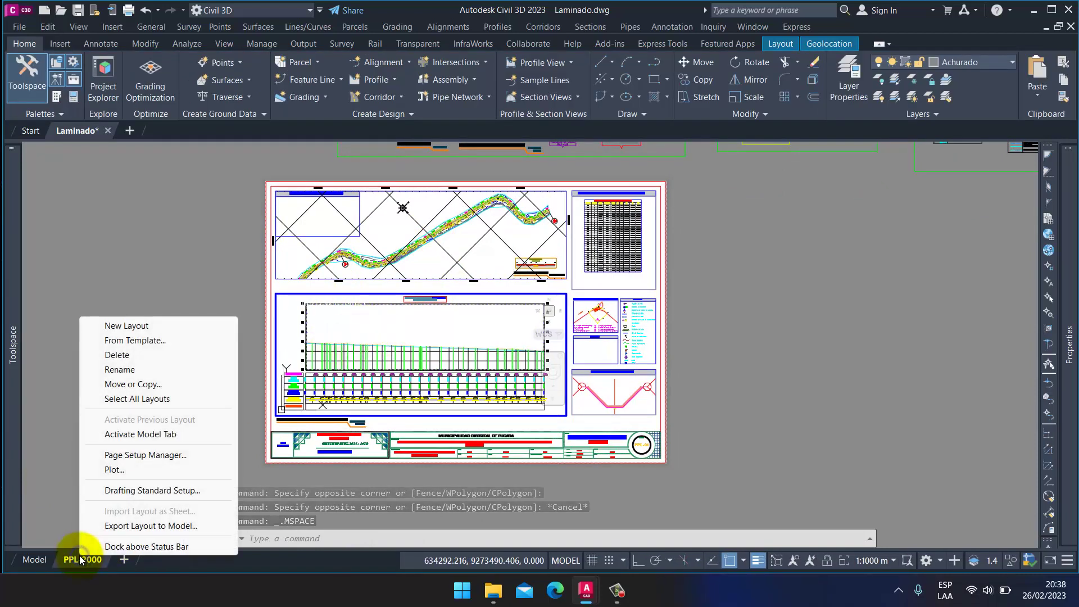
left_click(152, 527)
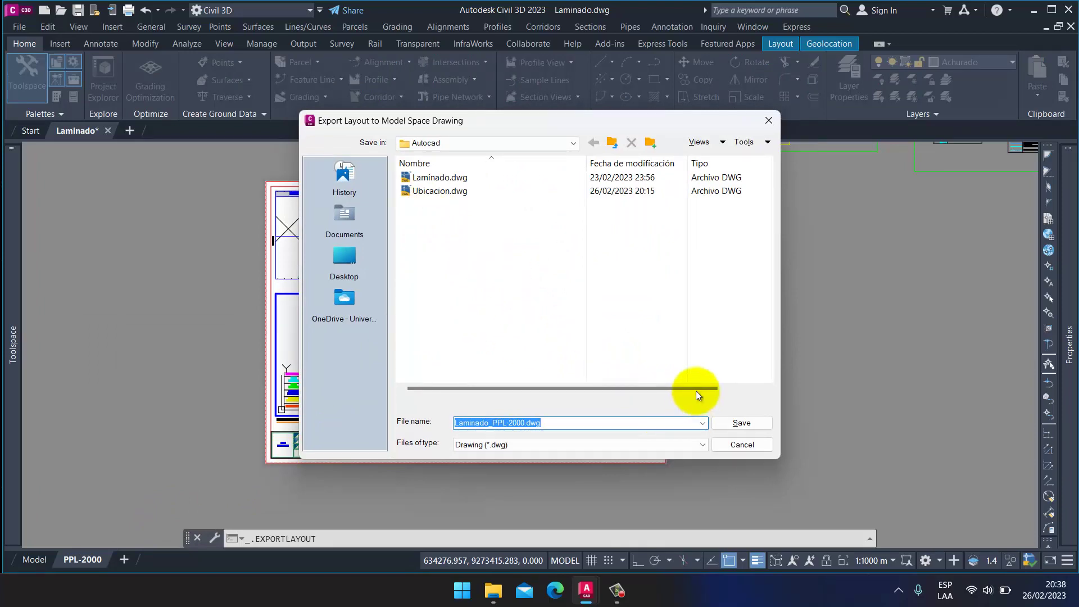
left_click(732, 421)
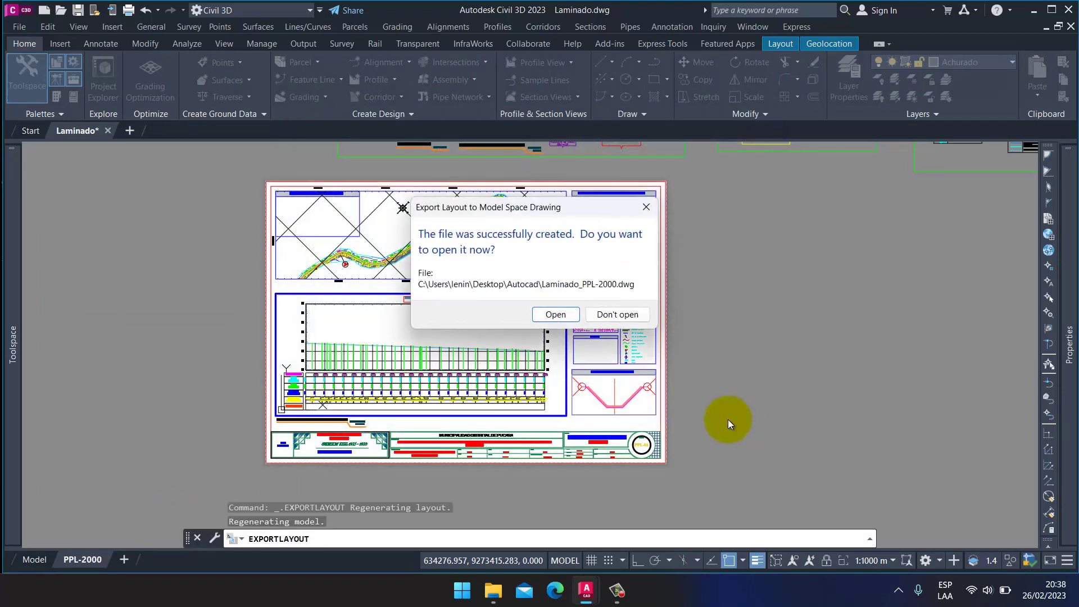
left_click(557, 316)
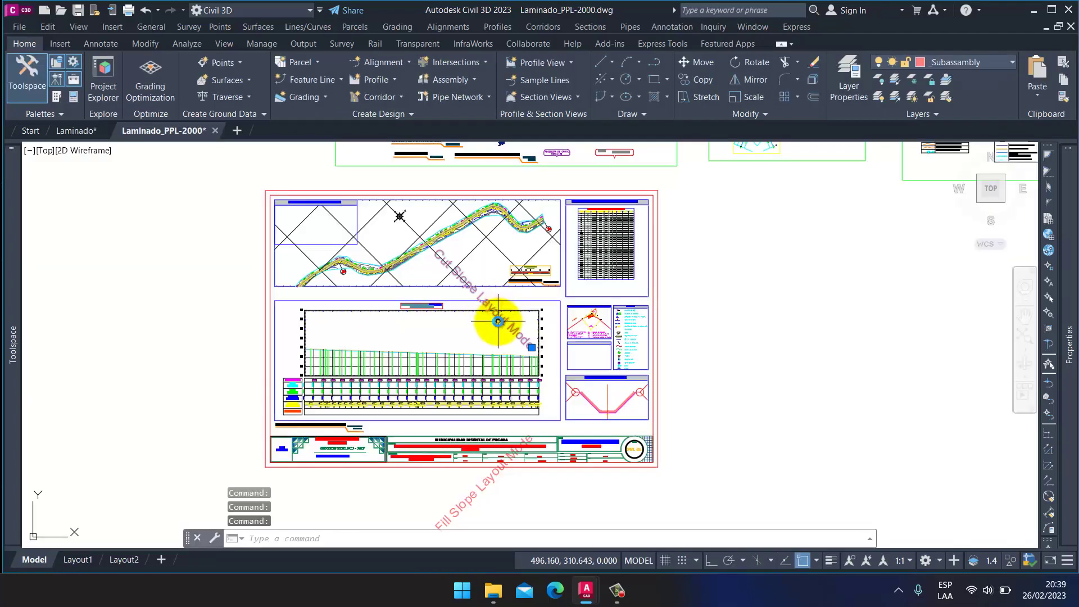
Step: Delete the stray subassembly and slope labels from the exported drawing
key("Delete")
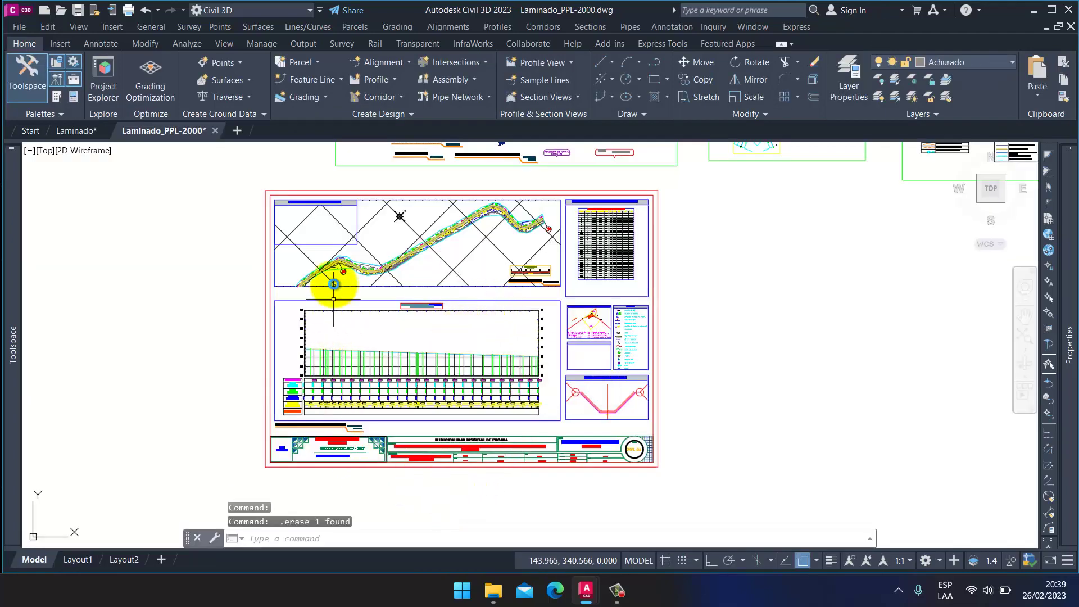
scroll(412, 225, "up", 6)
scroll(445, 275, "down", 4)
scroll(240, 293, "up", 4)
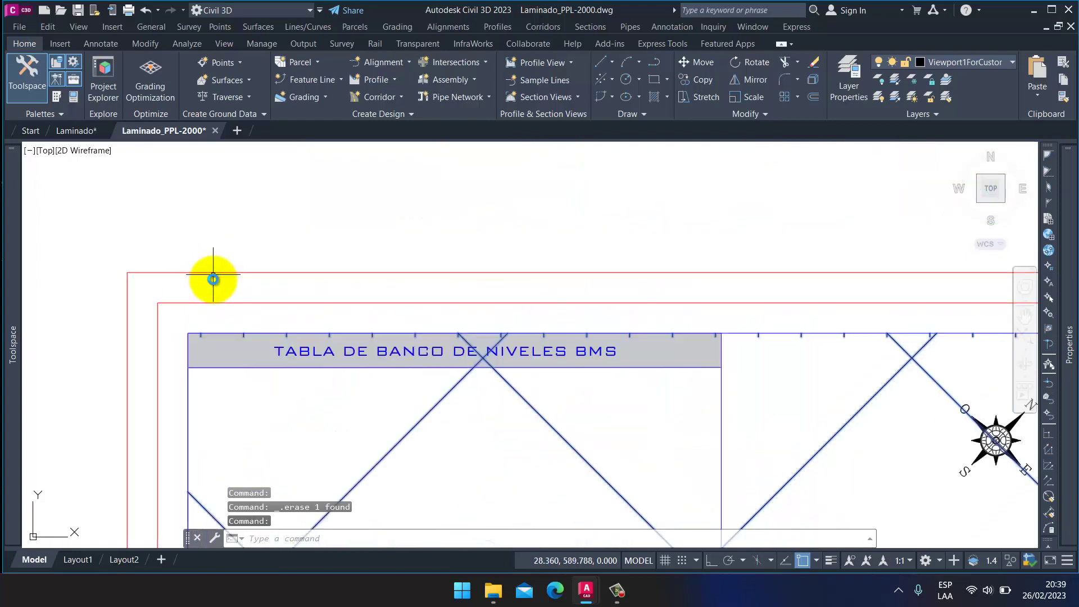
key("Escape")
scroll(583, 378, "down", 4)
scroll(572, 460, "up", 6)
scroll(572, 460, "up", 3)
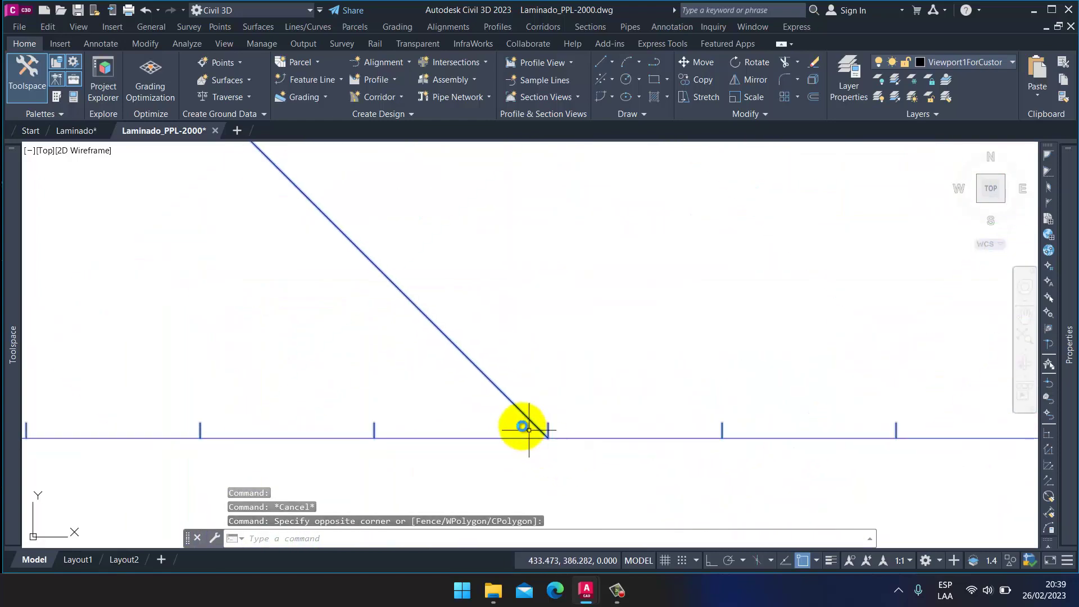
scroll(525, 428, "down", 8)
Step: Review the Layout2, Layout1 and Model tabs, then select the diagonal grid lines
left_click(113, 560)
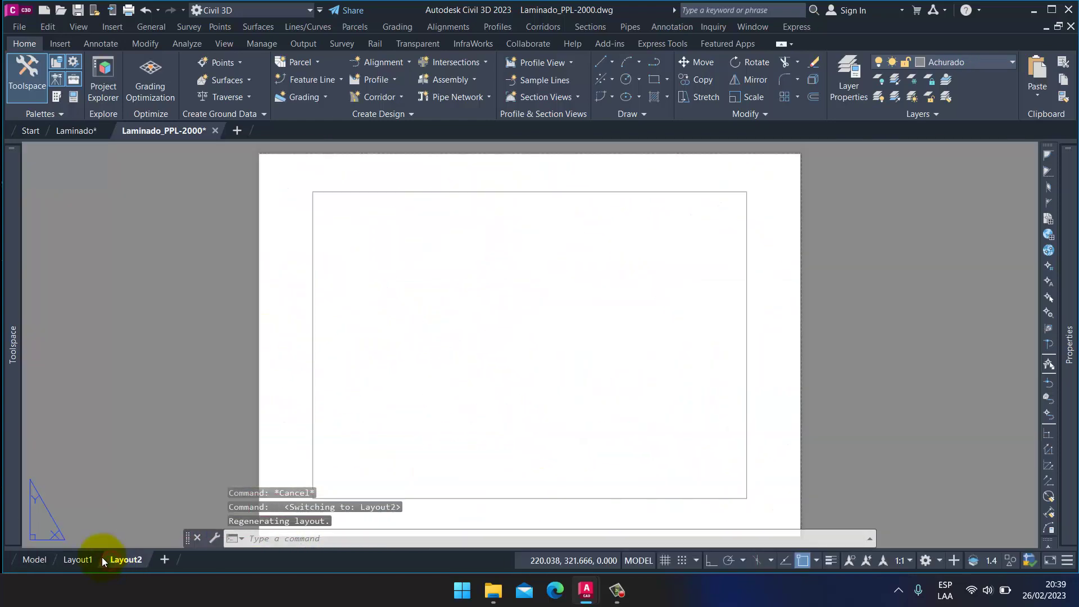
left_click(92, 560)
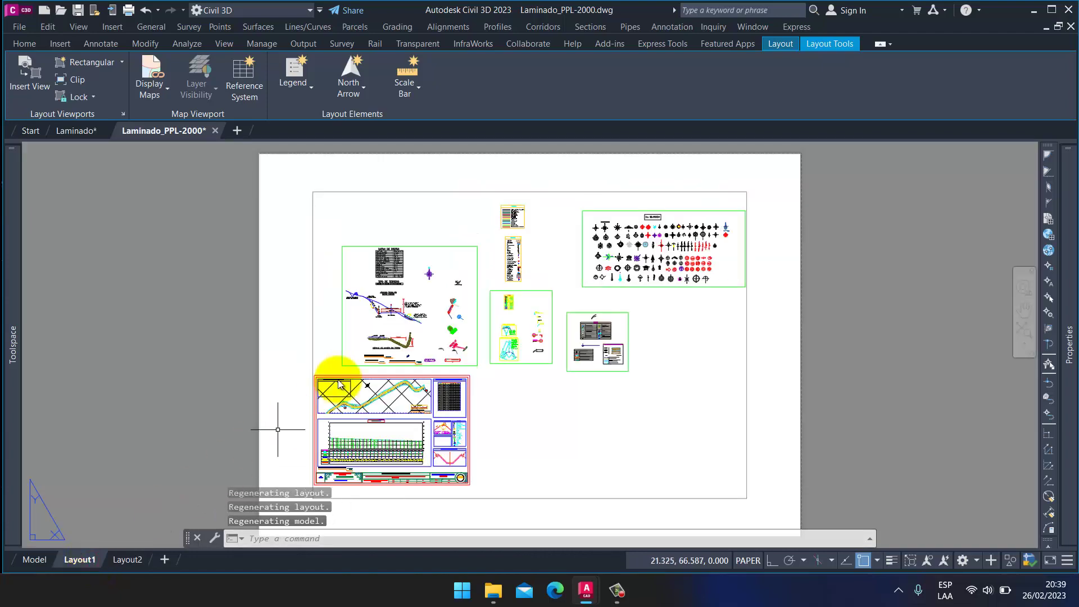
left_click(37, 560)
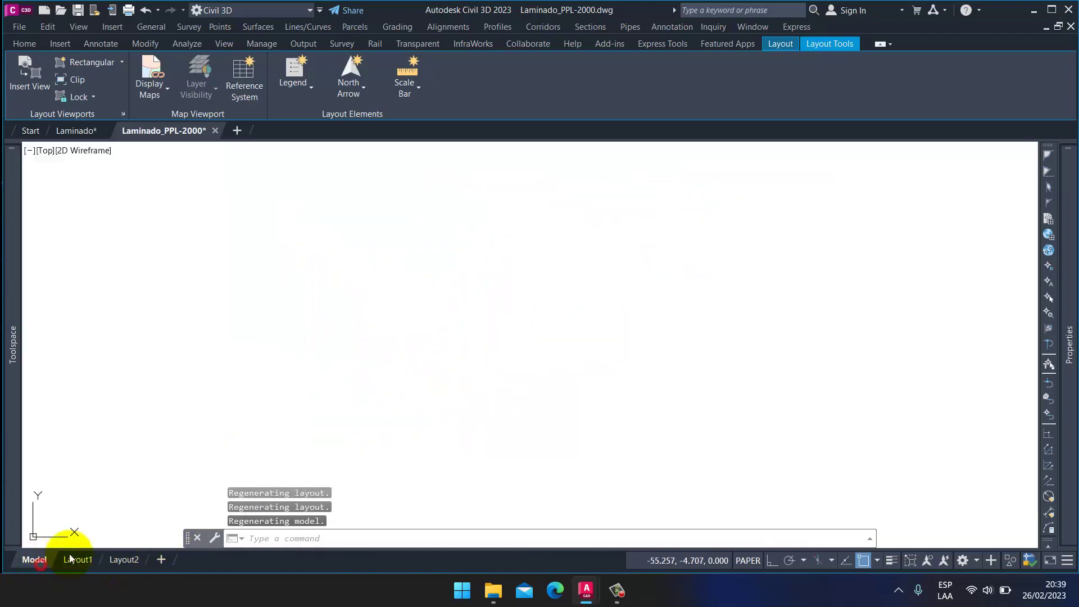
scroll(612, 365, "down", 4)
key("Escape")
scroll(602, 318, "down", 3)
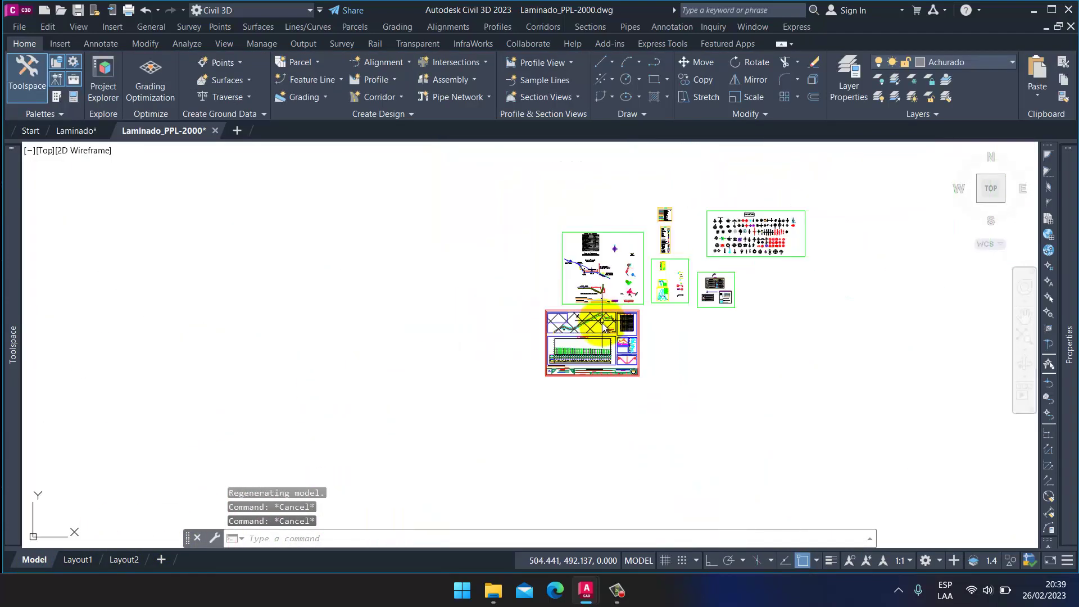
scroll(600, 332, "up", 5)
left_click(548, 302)
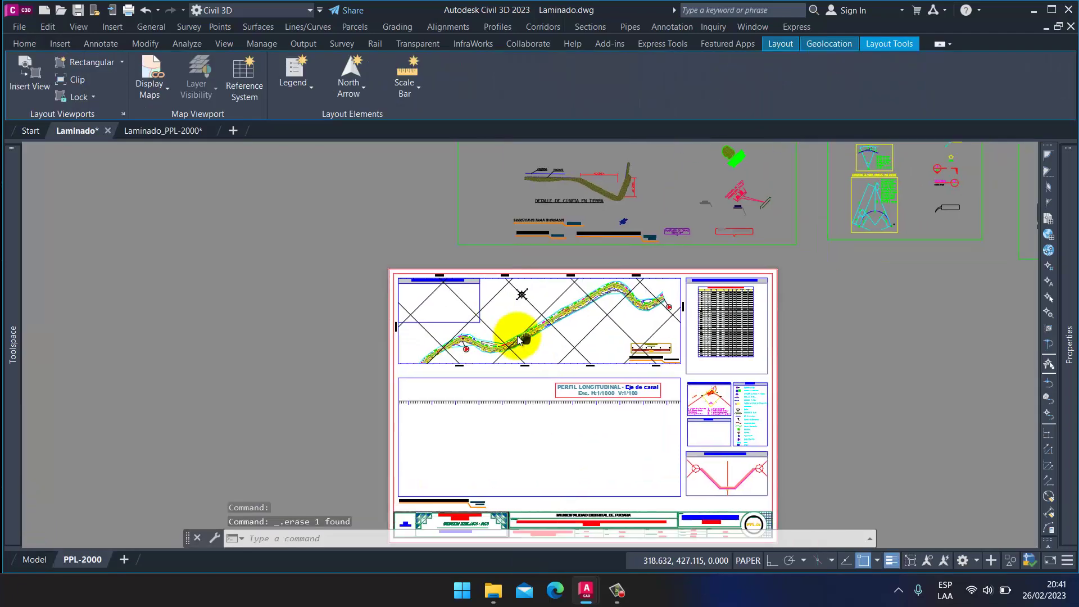
scroll(397, 313, "up", 2)
scroll(397, 317, "up", 3)
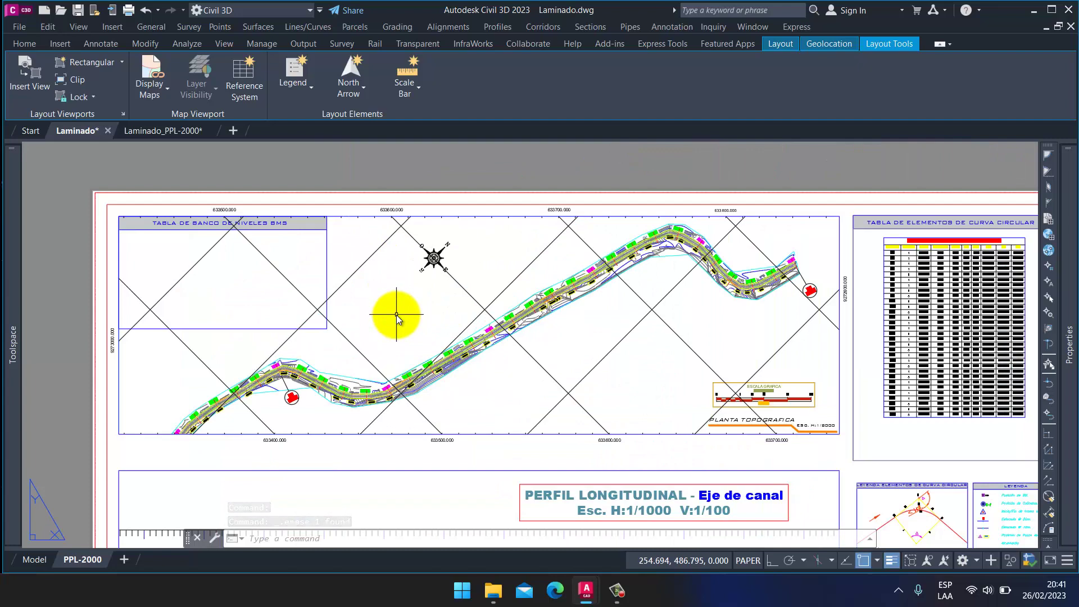
scroll(380, 218, "up", 4)
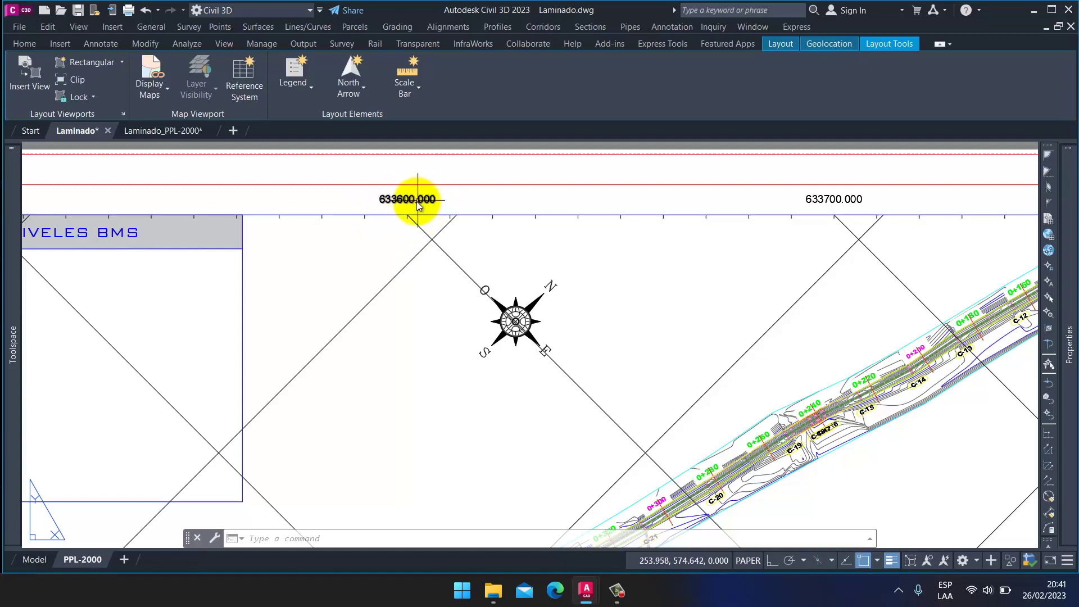
type("UN")
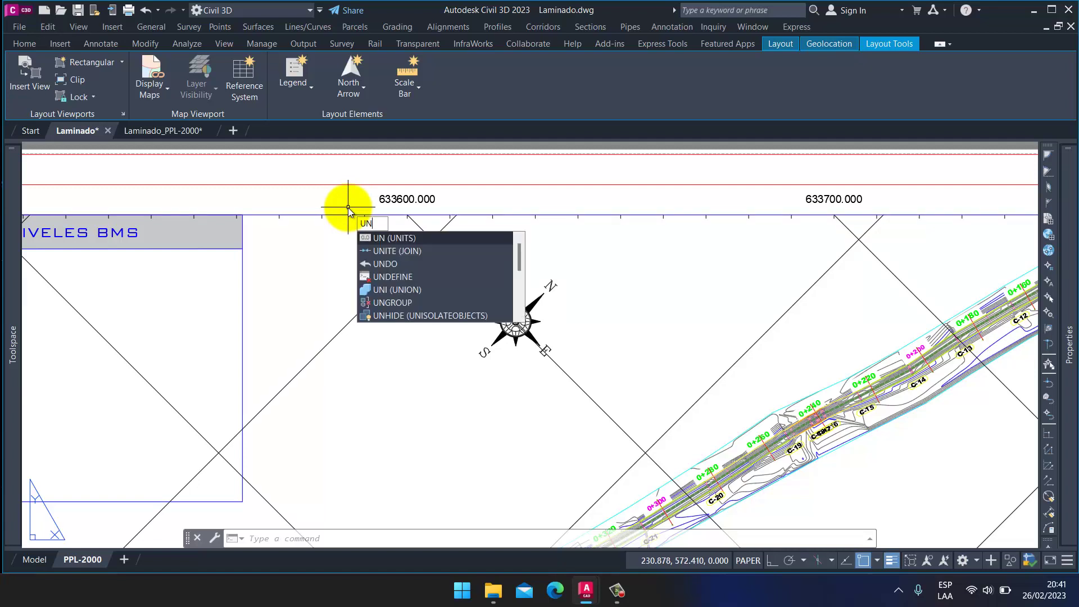
Step: Set the drawing's length precision to zero decimal places
key("Return")
left_click(429, 224)
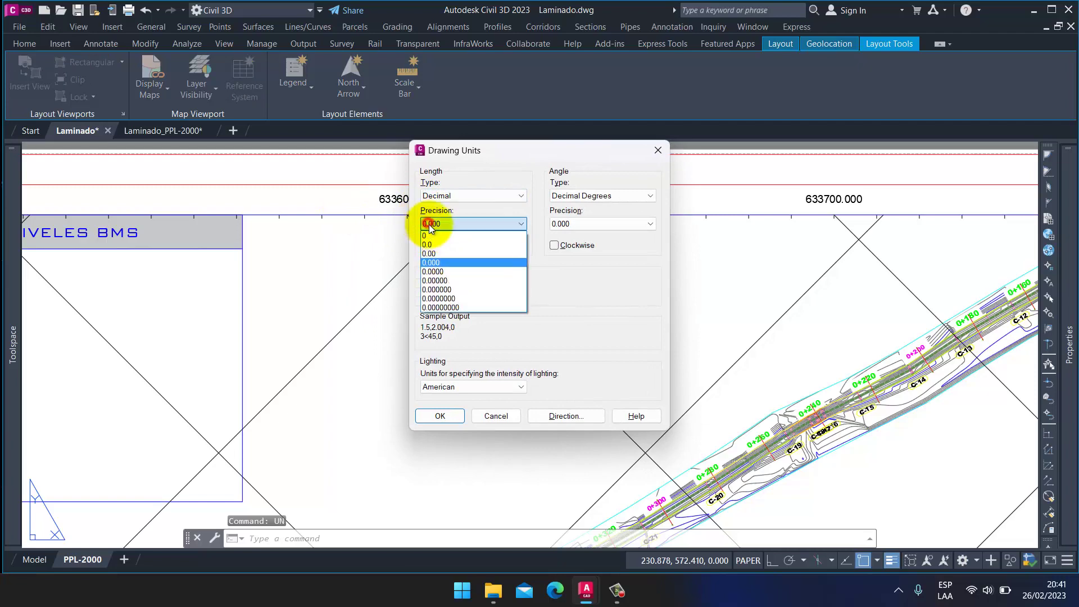
left_click(437, 418)
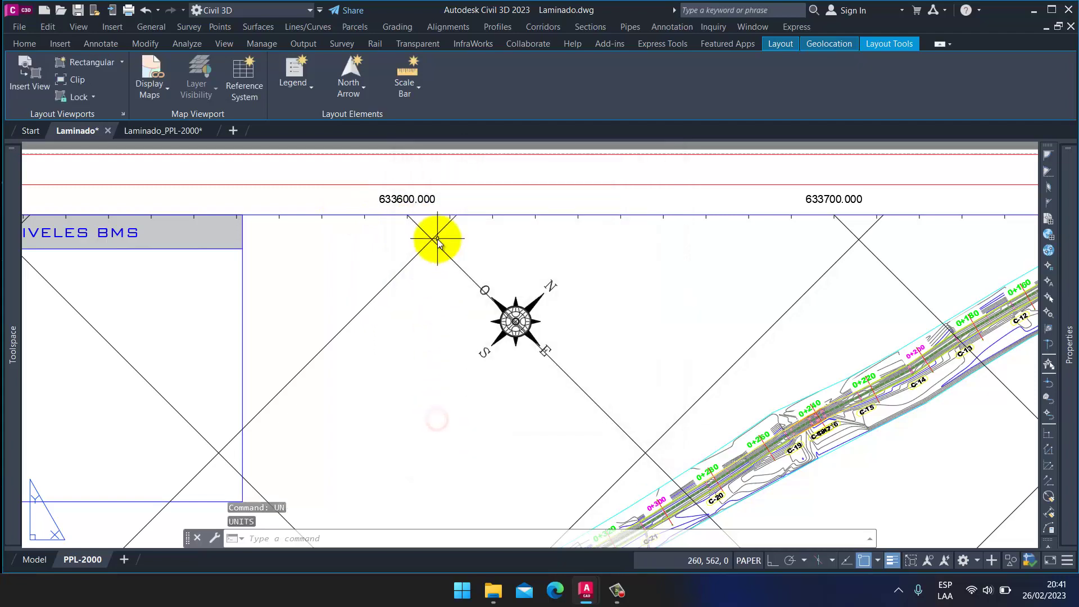
scroll(438, 242, "down", 3)
Step: Delete the diagonal grid lines and recreate the coordinate grid on the plan viewport, checking its whole-number labels
double_click(321, 268)
key("Delete")
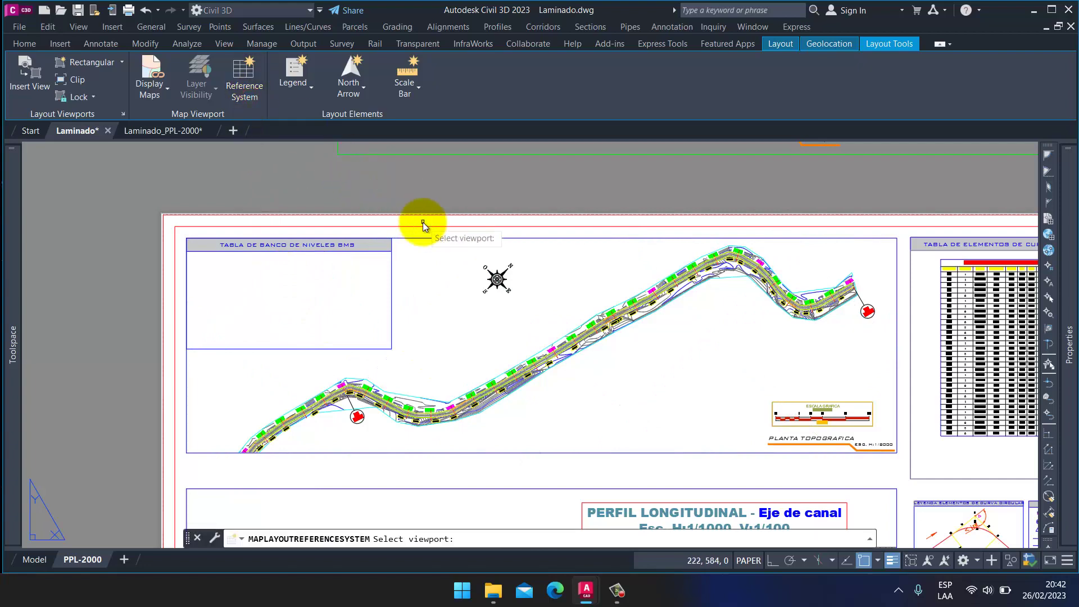
left_click(439, 240)
left_click(500, 394)
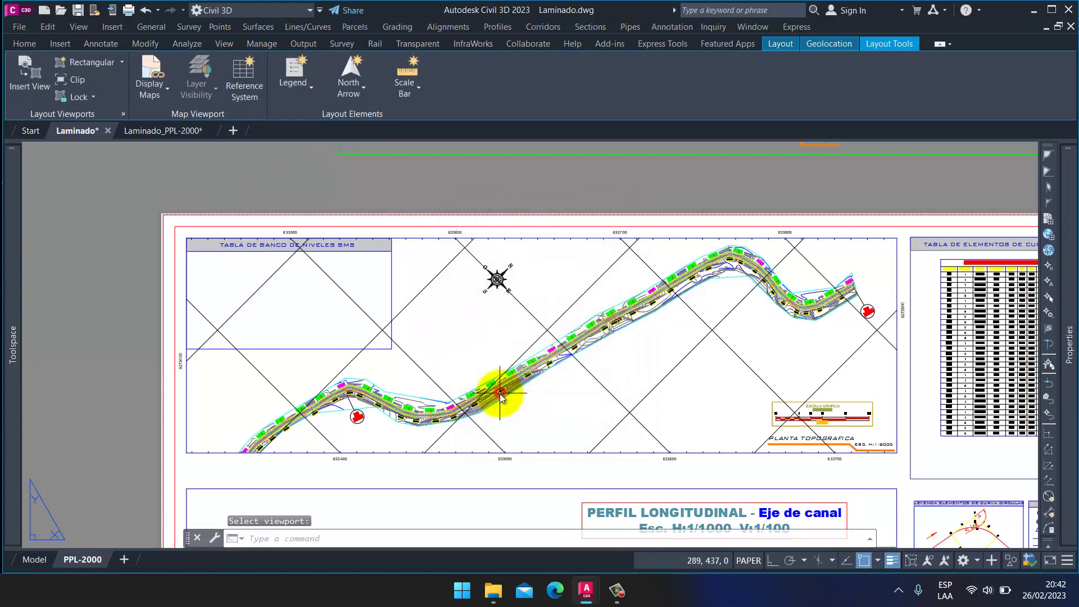
scroll(306, 234, "up", 5)
scroll(306, 234, "up", 2)
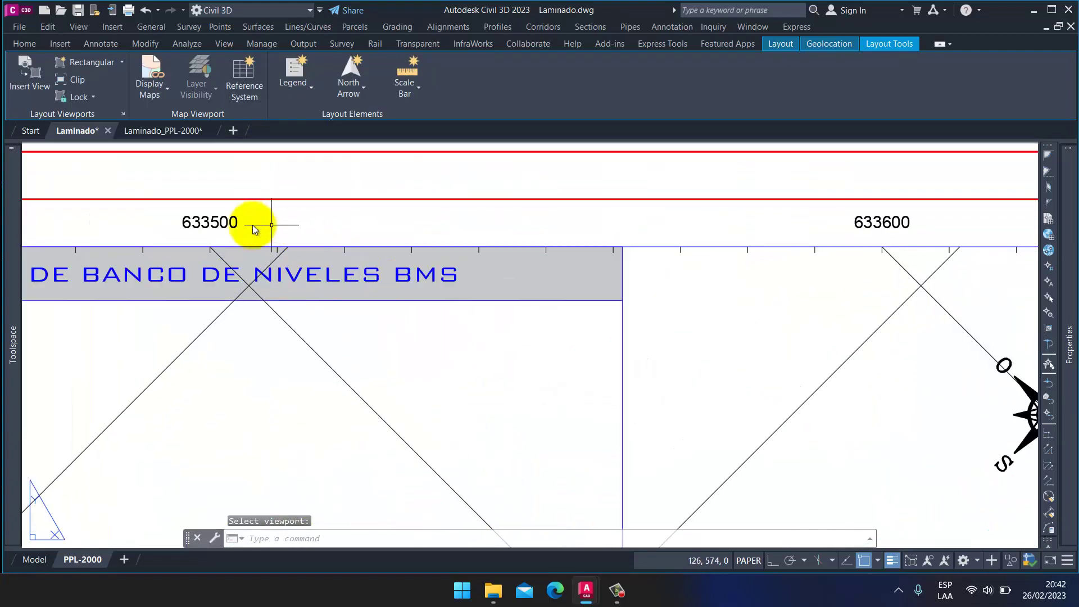
scroll(252, 225, "down", 6)
scroll(649, 447, "up", 4)
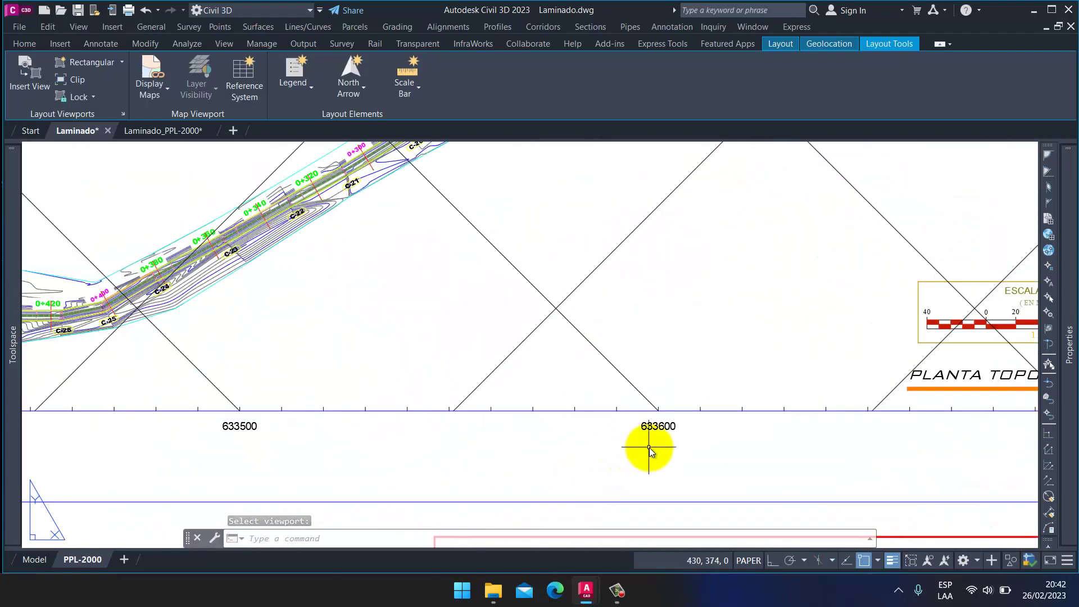
scroll(585, 378, "down", 4)
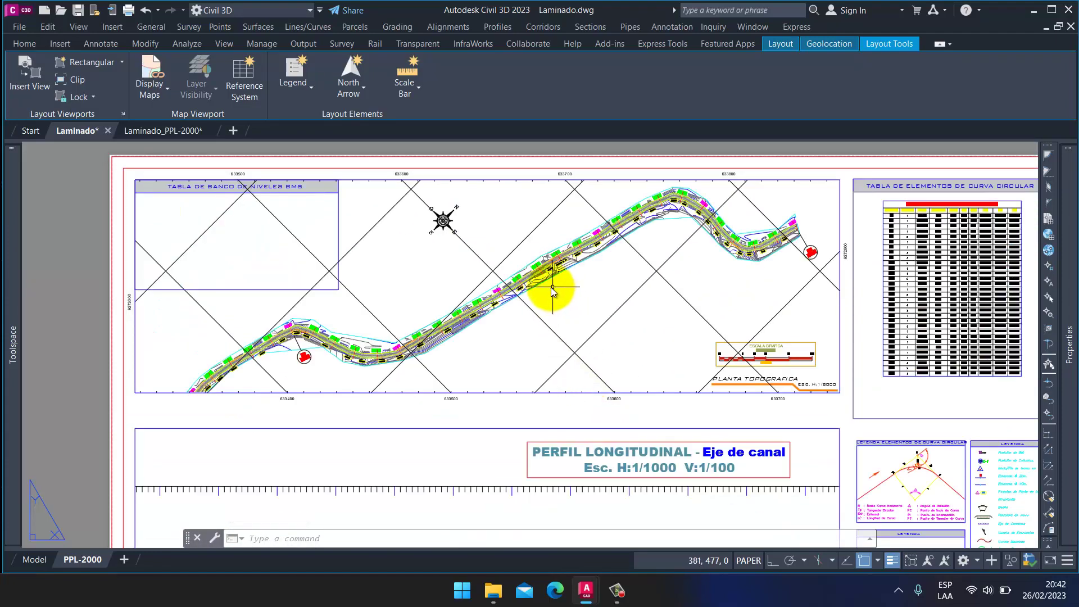
Step: Select a top grid label, then start and abandon a rectangle
left_click(566, 175)
key("Escape")
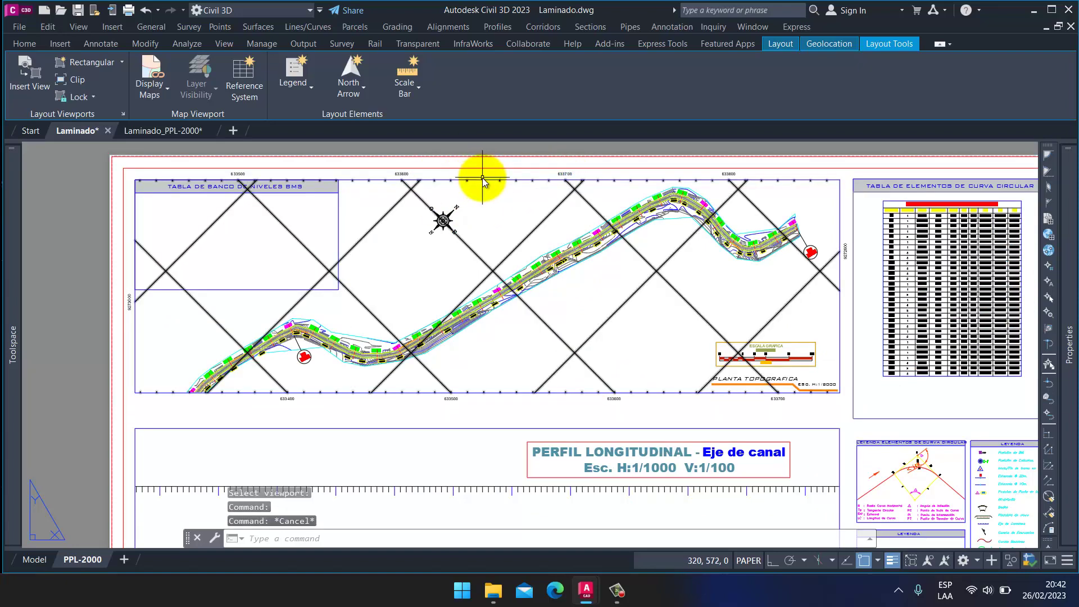
type("rec")
key("Return")
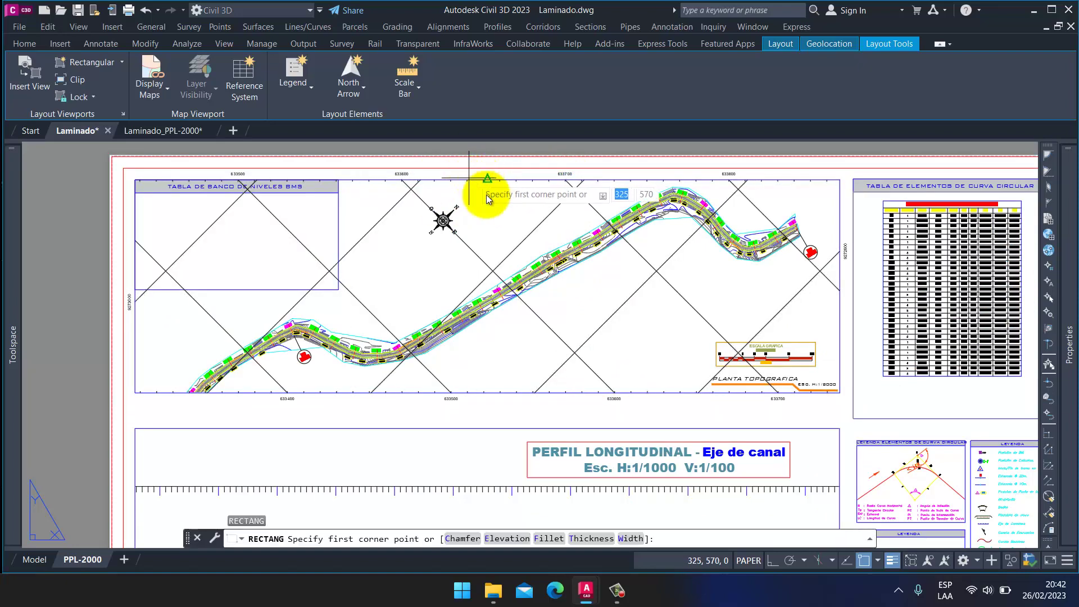
left_click(840, 396)
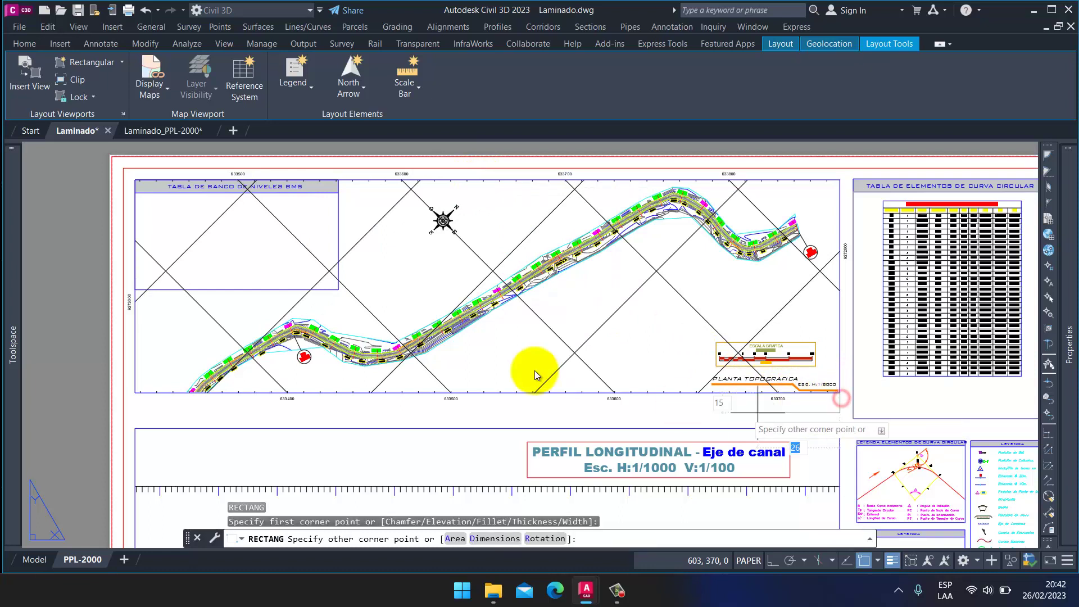
right_click(139, 181)
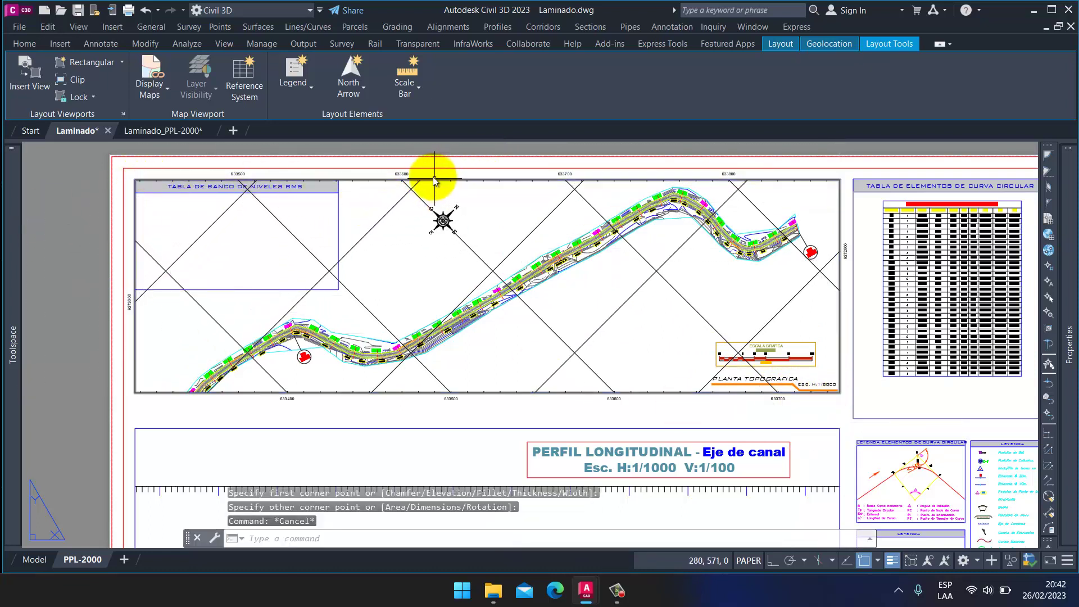
Step: Select all similar grid coordinate labels plus the viewport border and copy them
left_click(403, 175)
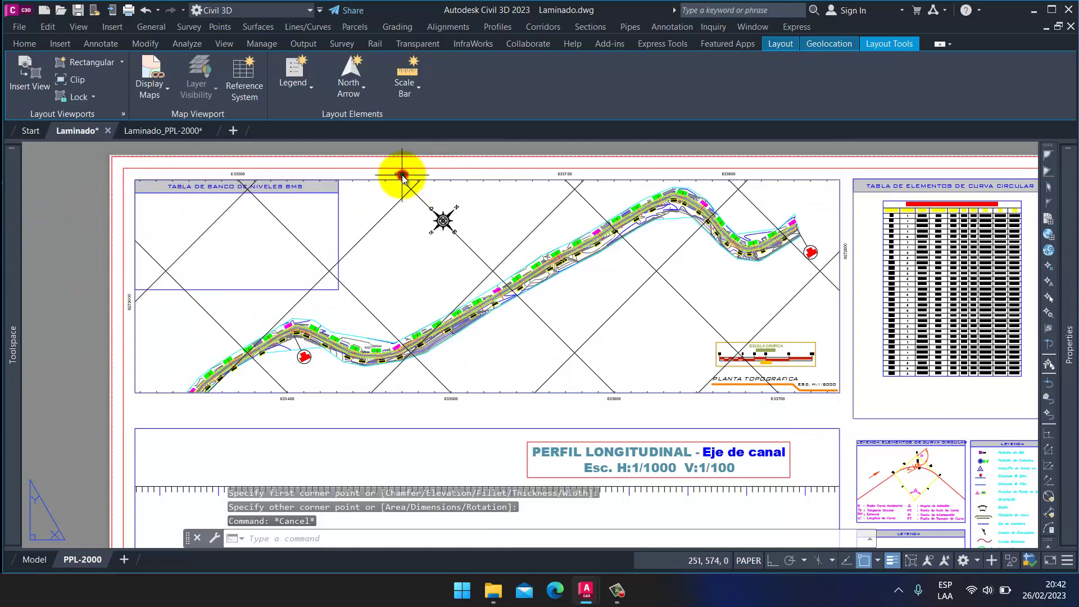
right_click(437, 198)
left_click(479, 444)
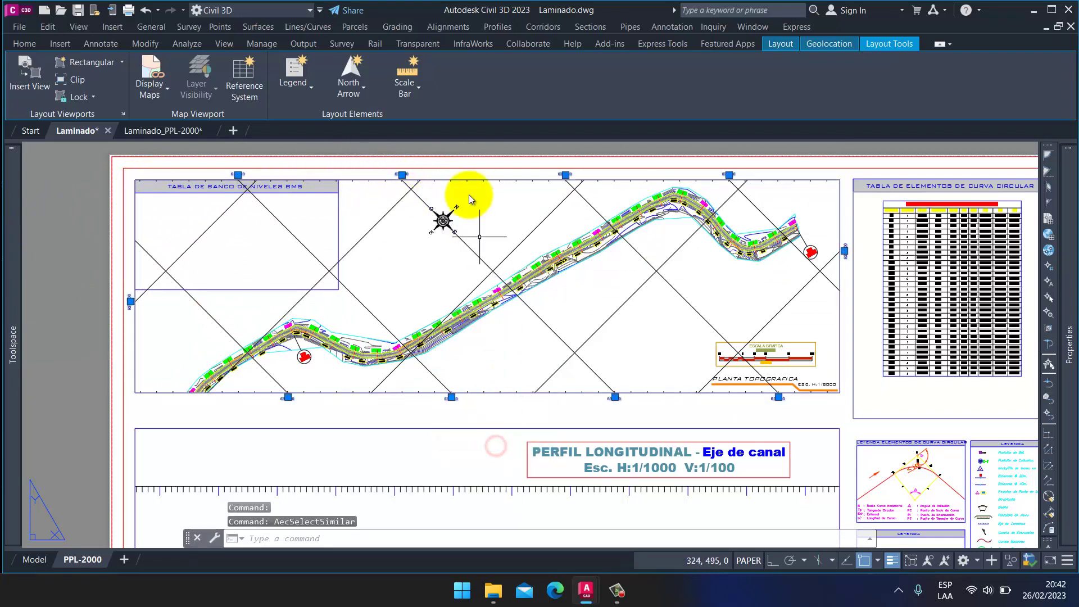
left_click(476, 180)
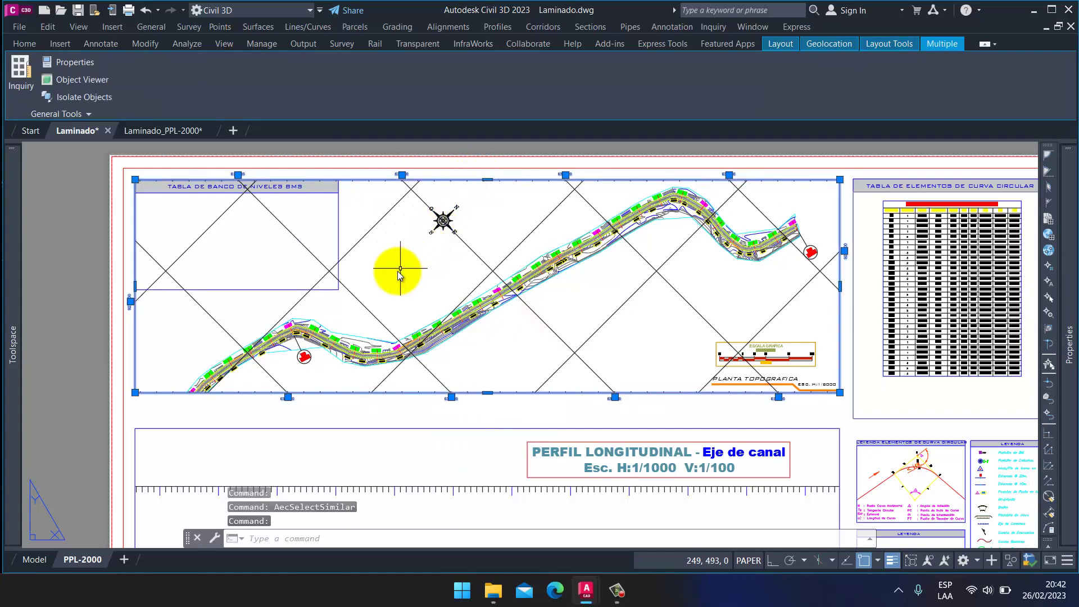
key("ctrl+c")
Step: Paste the copied labels and border into Laminado_PPL-2000 beside the sheet and select them
left_click(156, 131)
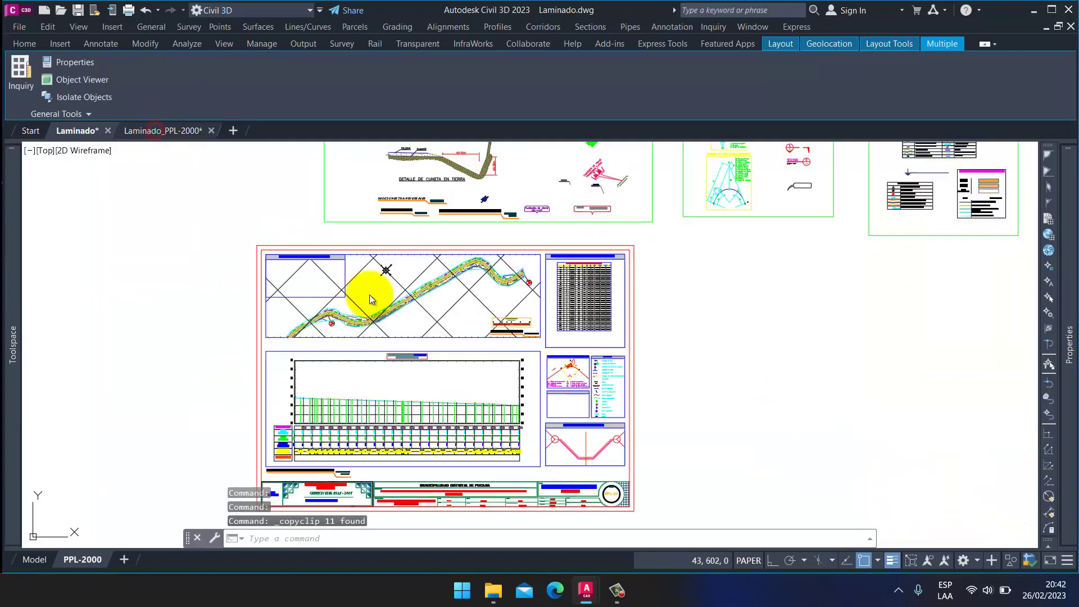
key("ctrl+v")
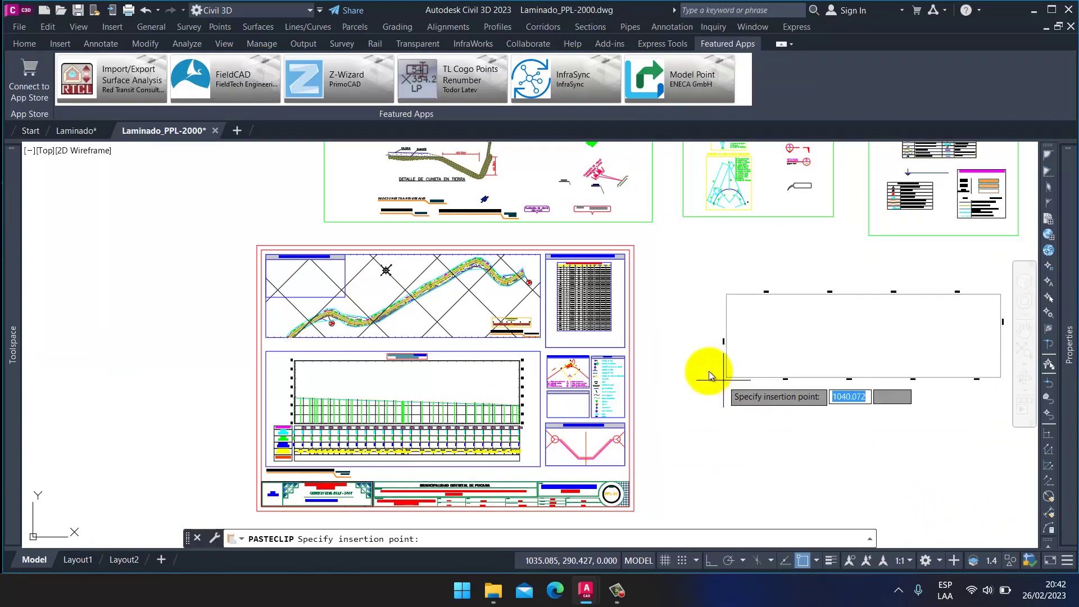
left_click(682, 362)
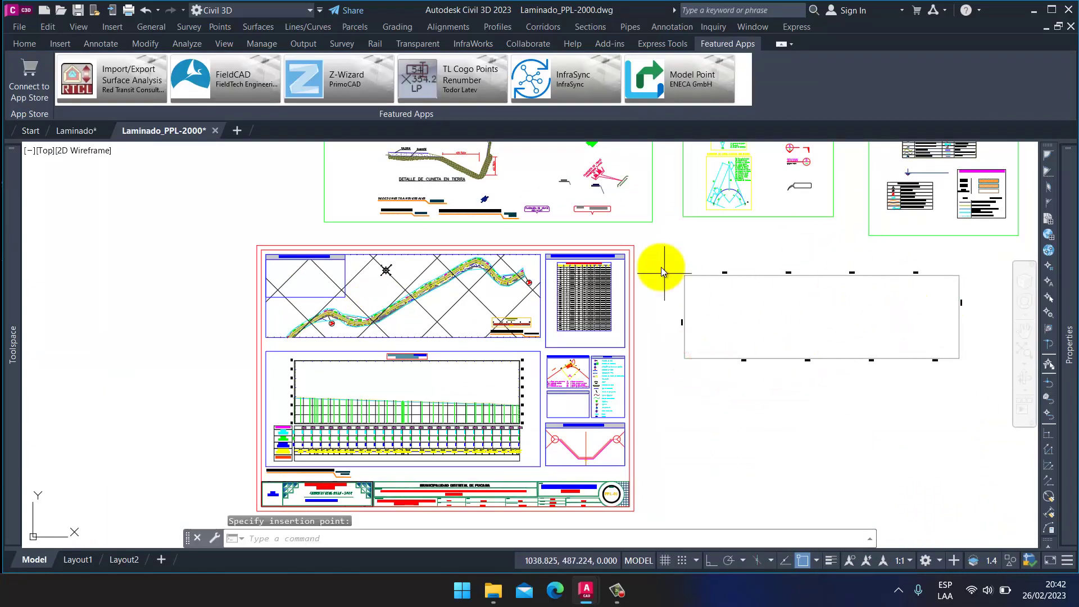
left_click(662, 247)
left_click(978, 396)
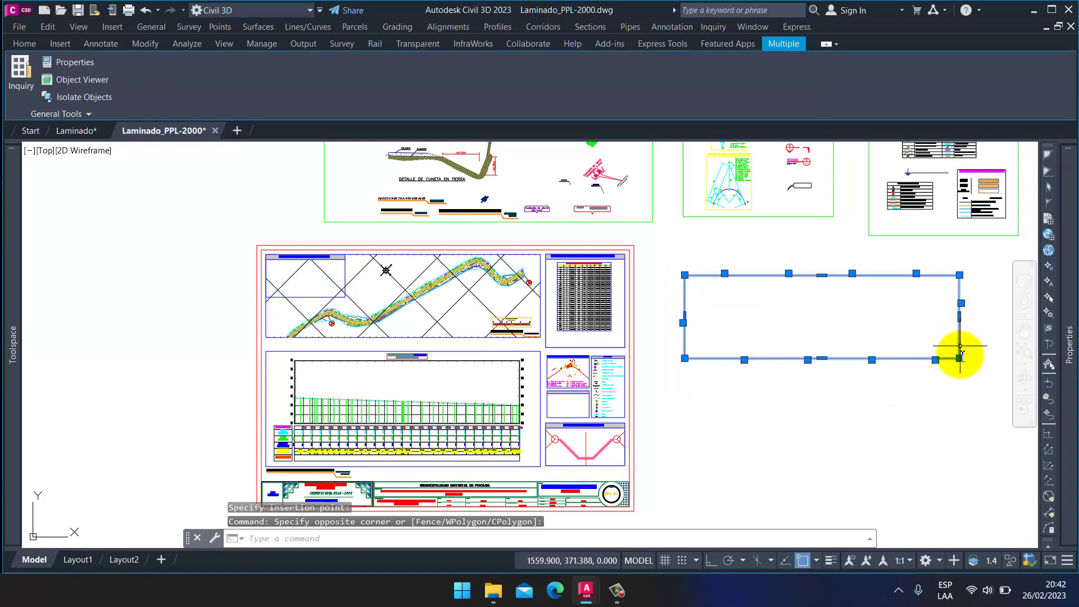
left_click(931, 332)
type("M")
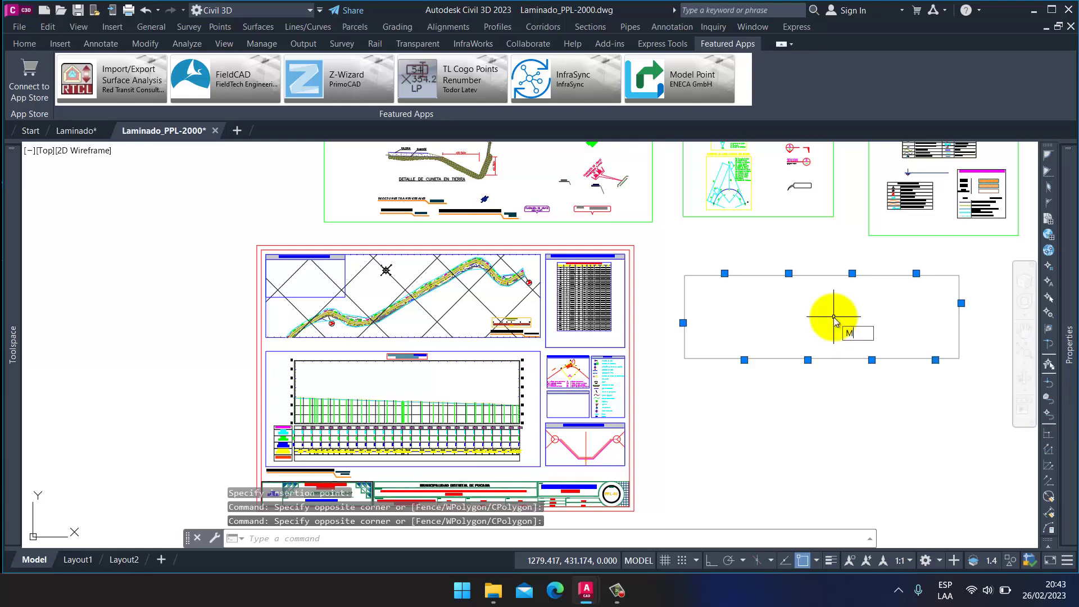
Step: Move the pasted labels so they align with the plan view corner
key("Return")
left_click(684, 358)
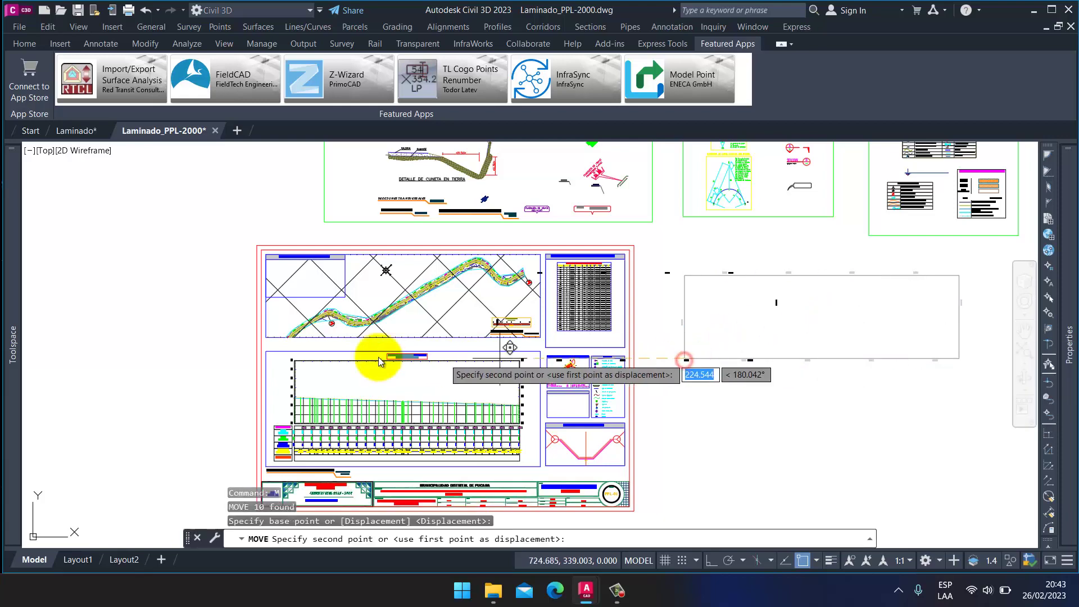
scroll(268, 350, "up", 1)
scroll(281, 287, "up", 3)
left_click(275, 262)
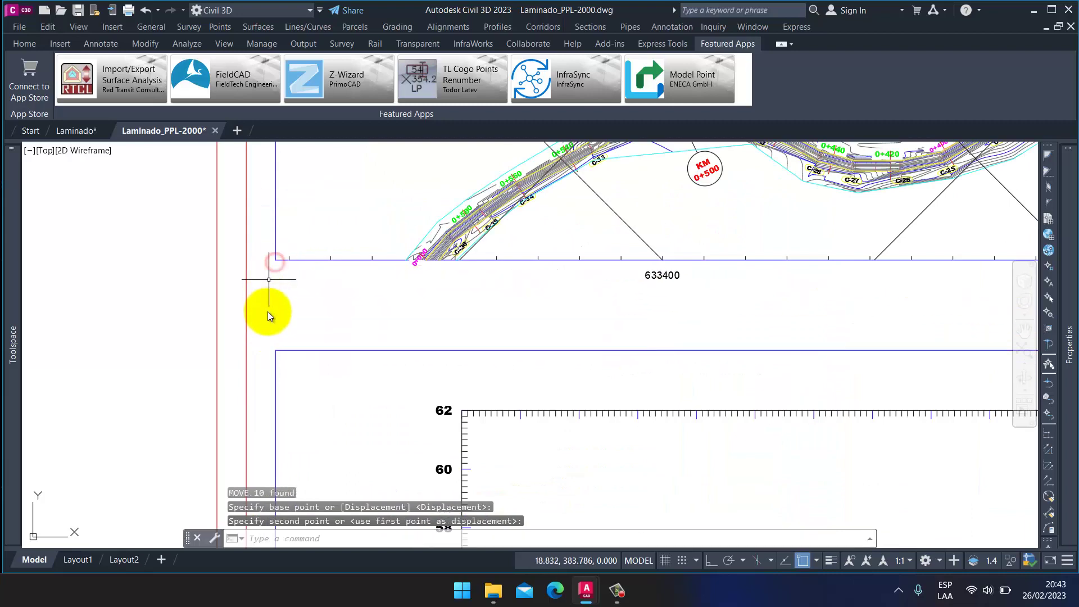
scroll(303, 327, "down", 3)
scroll(366, 298, "down", 5)
scroll(416, 236, "up", 5)
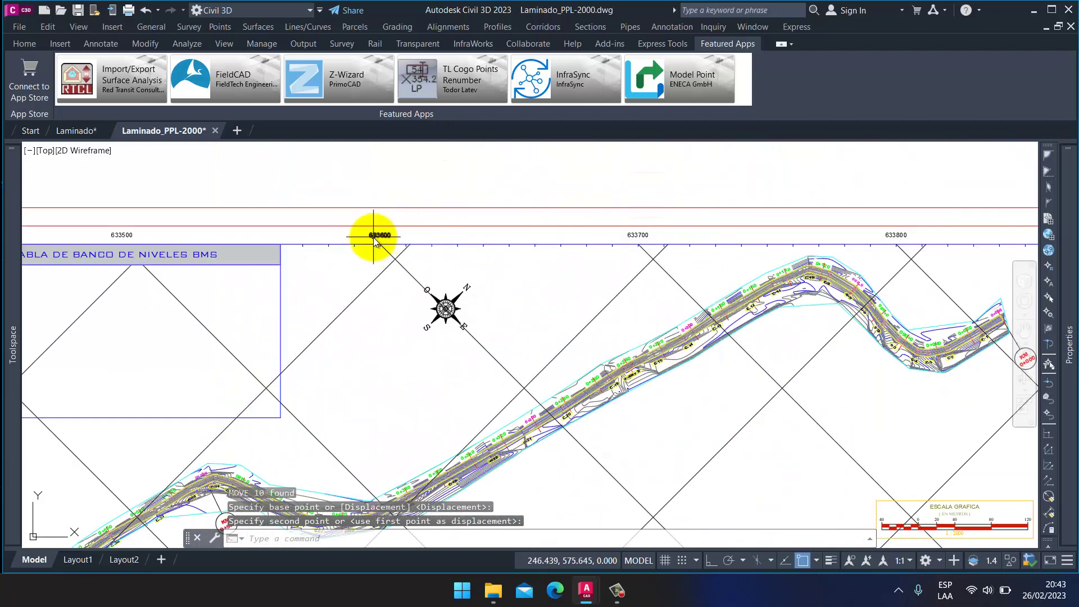
scroll(373, 234, "down", 8)
Step: Erase the leftover pasted border rectangle
left_click(623, 276)
left_click(603, 251)
key("Delete")
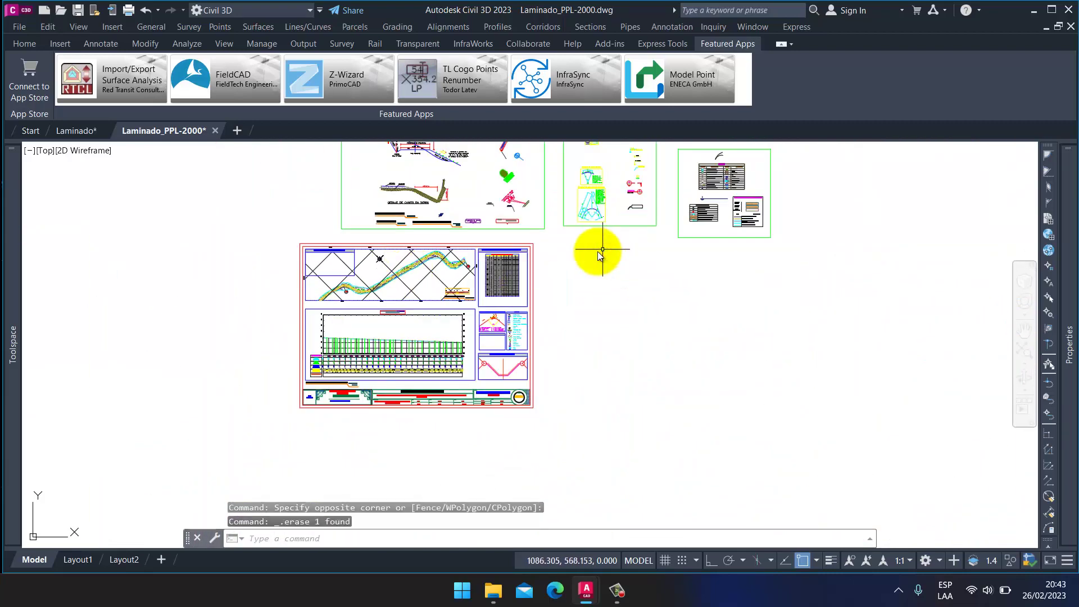
left_click(162, 267)
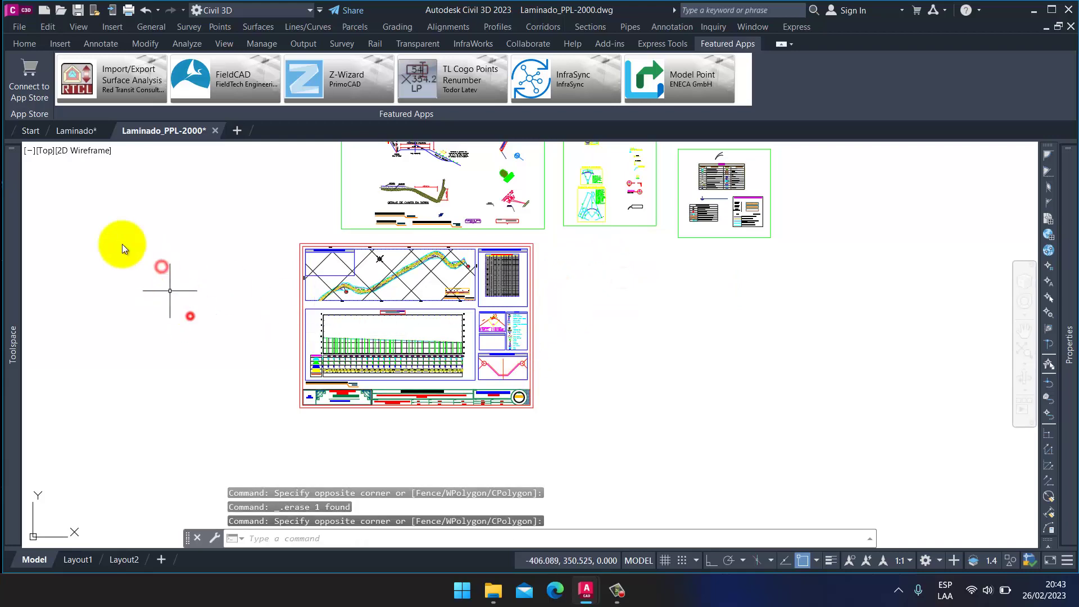
Step: Switch to Laminado.dwg, view the whole PPL-2000 sheet, and close it discarding changes
left_click(75, 131)
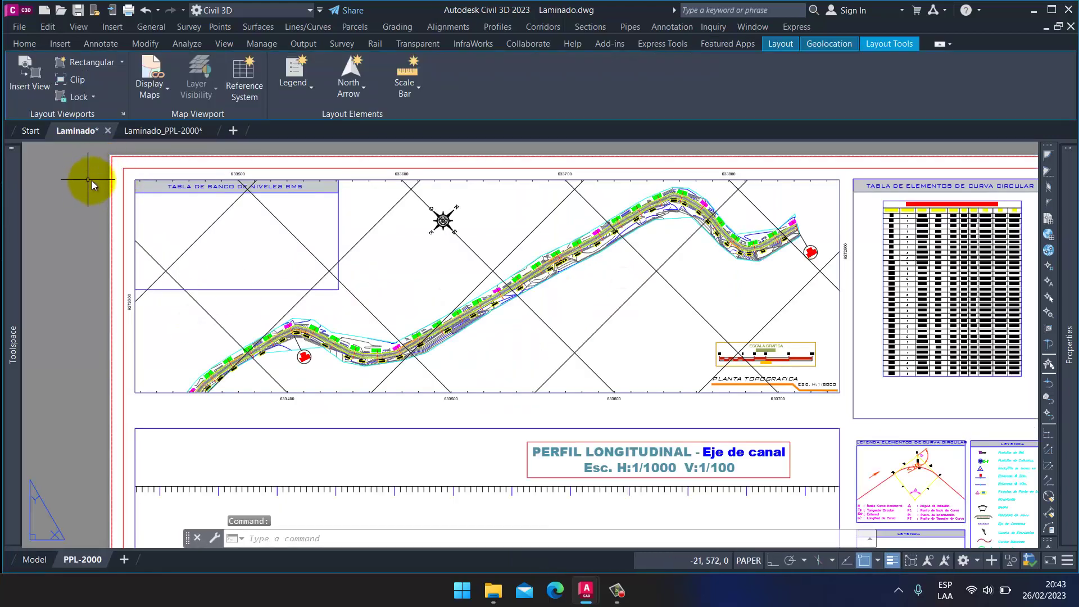
scroll(440, 306, "down", 3)
scroll(498, 401, "up", 1)
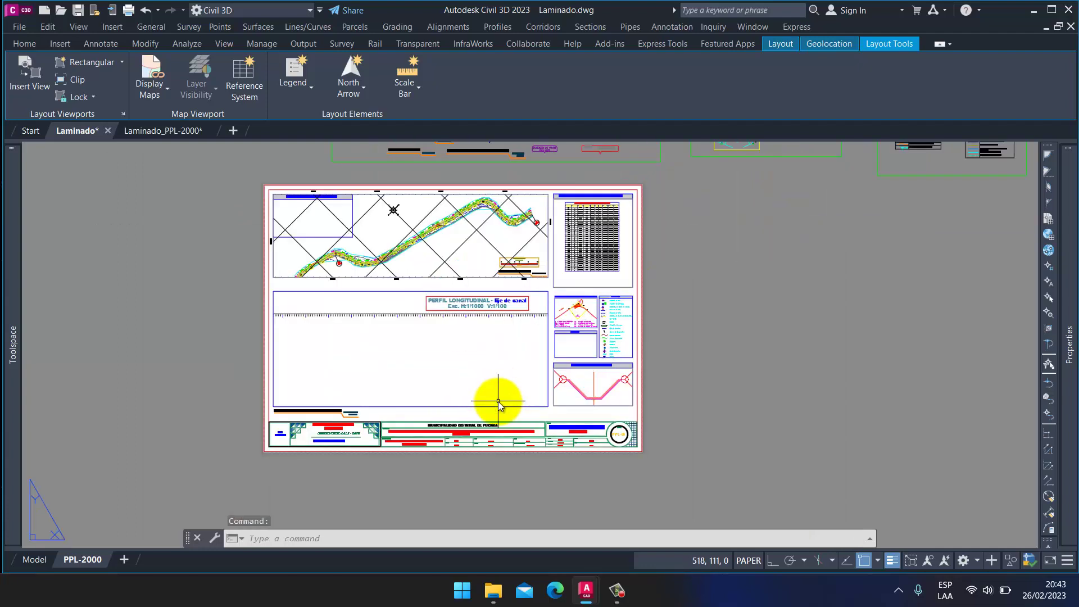
middle_click_drag(495, 316, 483, 392)
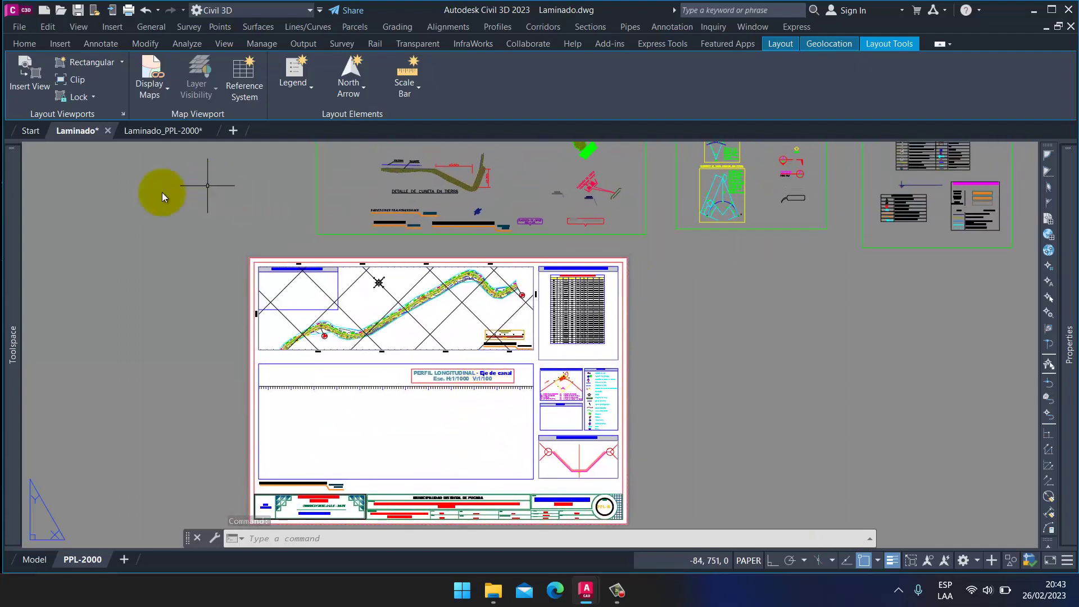
left_click(108, 137)
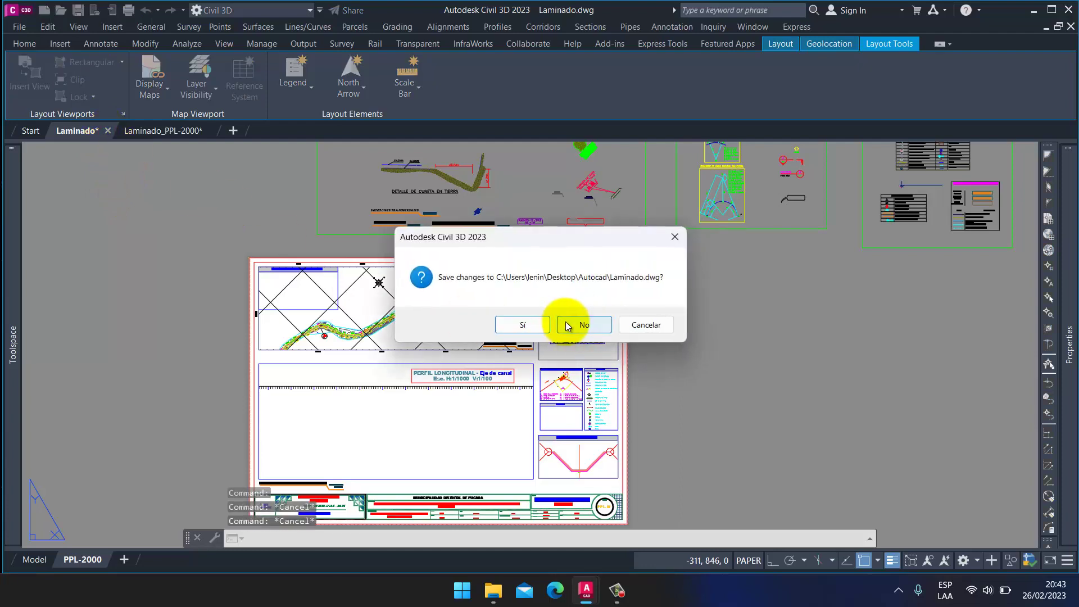
left_click(564, 322)
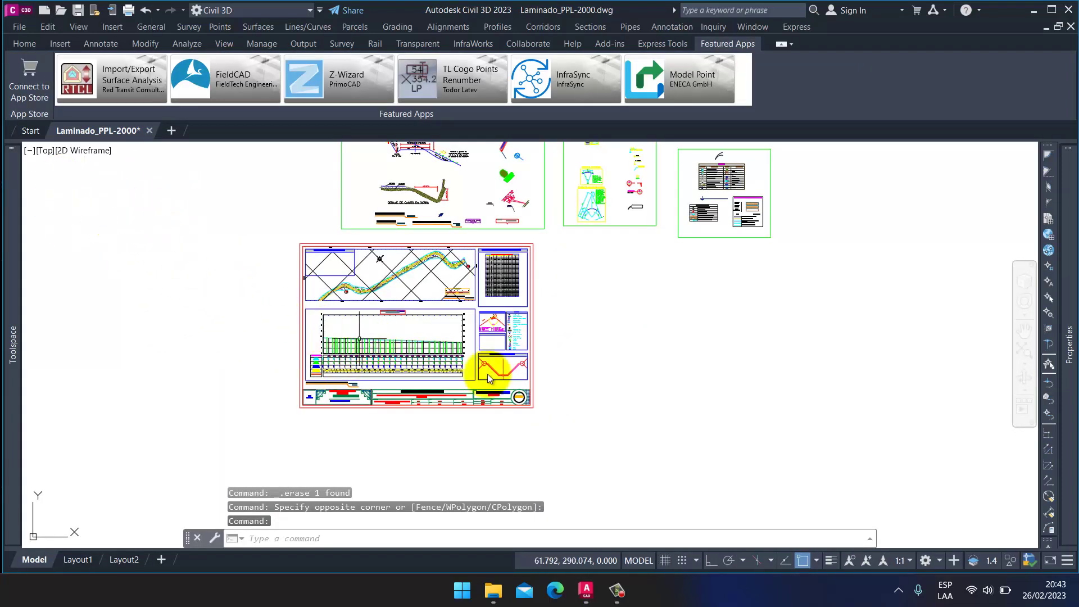
mouse_move(586, 591)
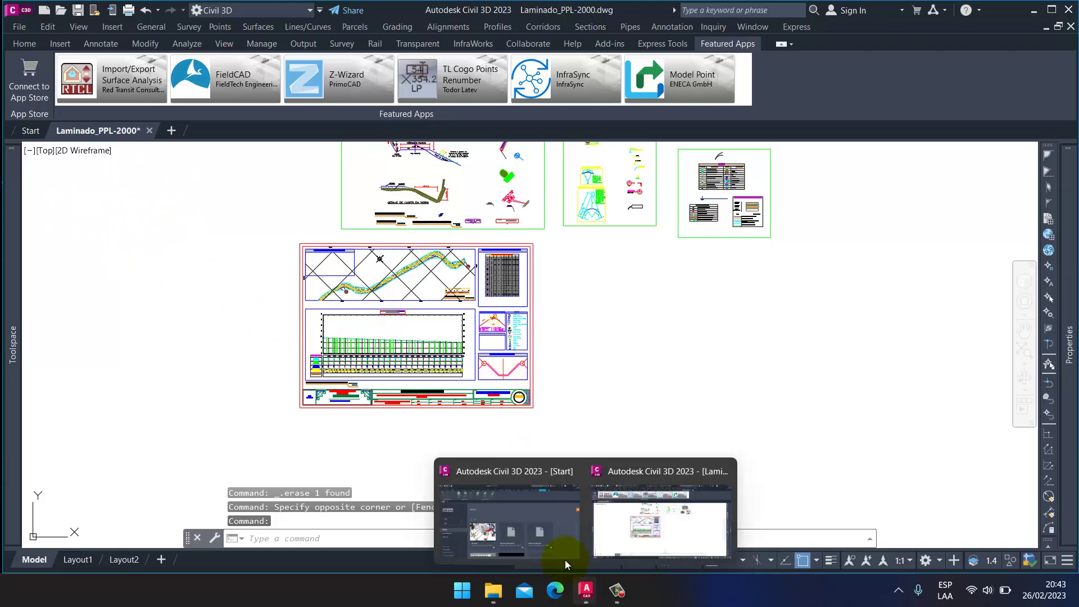
Step: Launch AutoCAD 2023 from the Start menu and open Laminado.dwg at its PPL-2000 layout
left_click(563, 536)
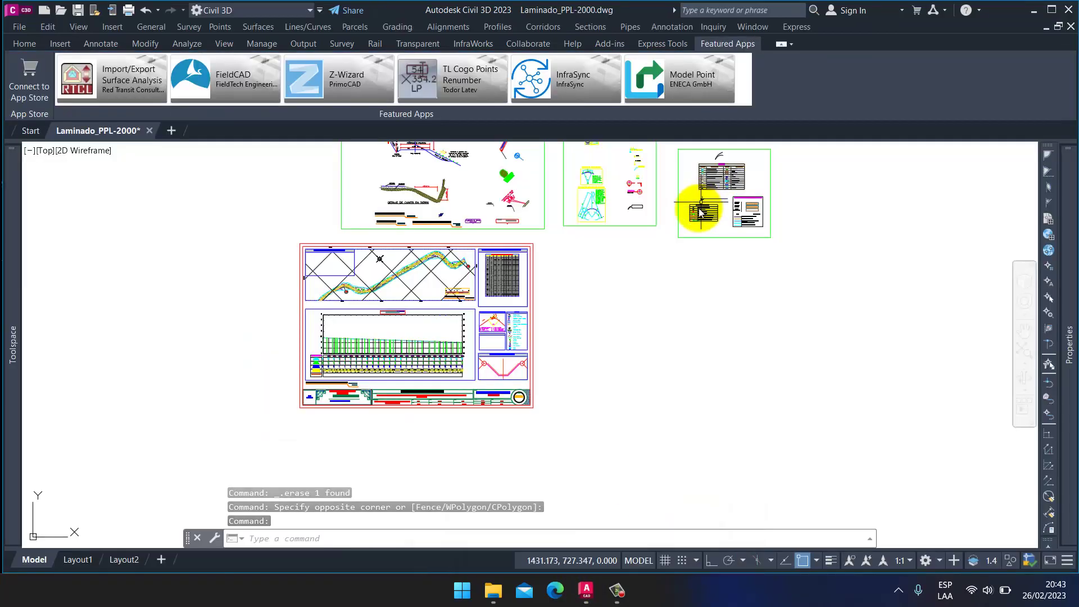
left_click(626, 316)
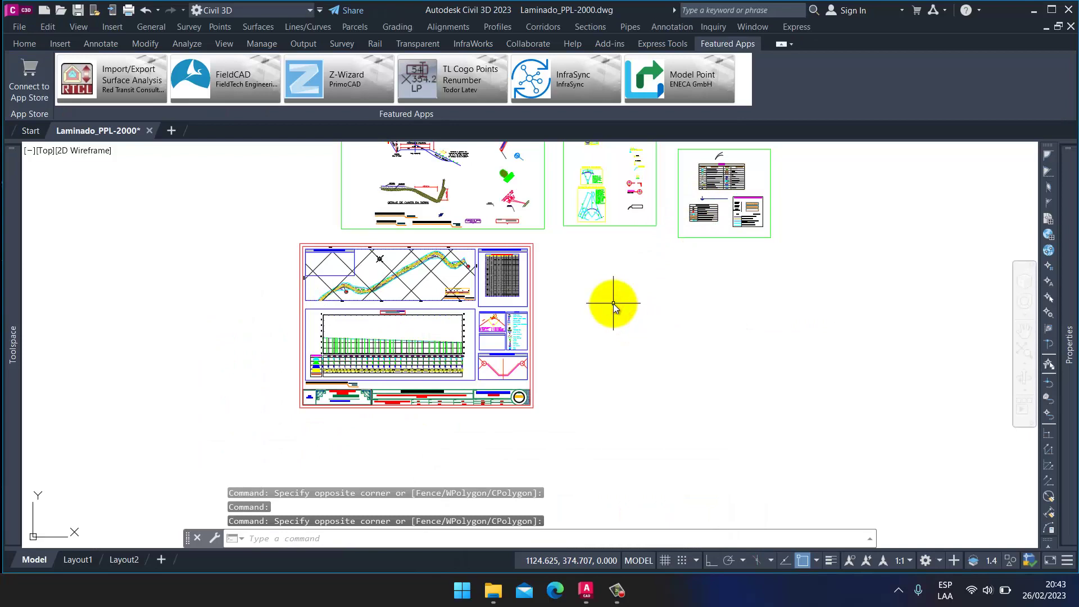
key("super")
type("au")
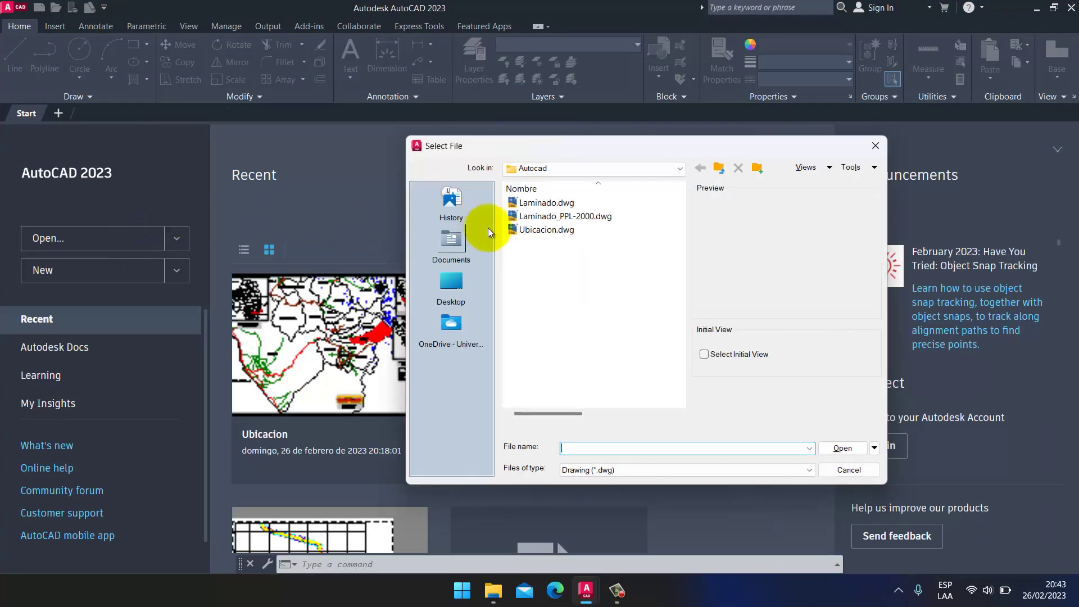
left_click(547, 203)
left_click(822, 448)
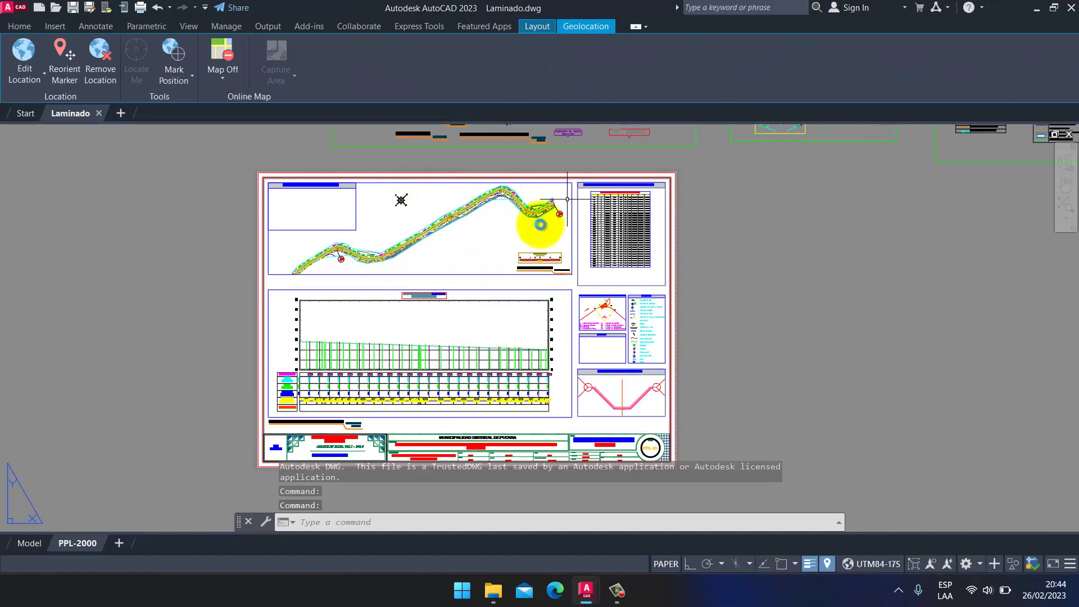
mouse_move(534, 233)
middle_mouse_down()
mouse_move(525, 260)
mouse_move(592, 185)
middle_mouse_up()
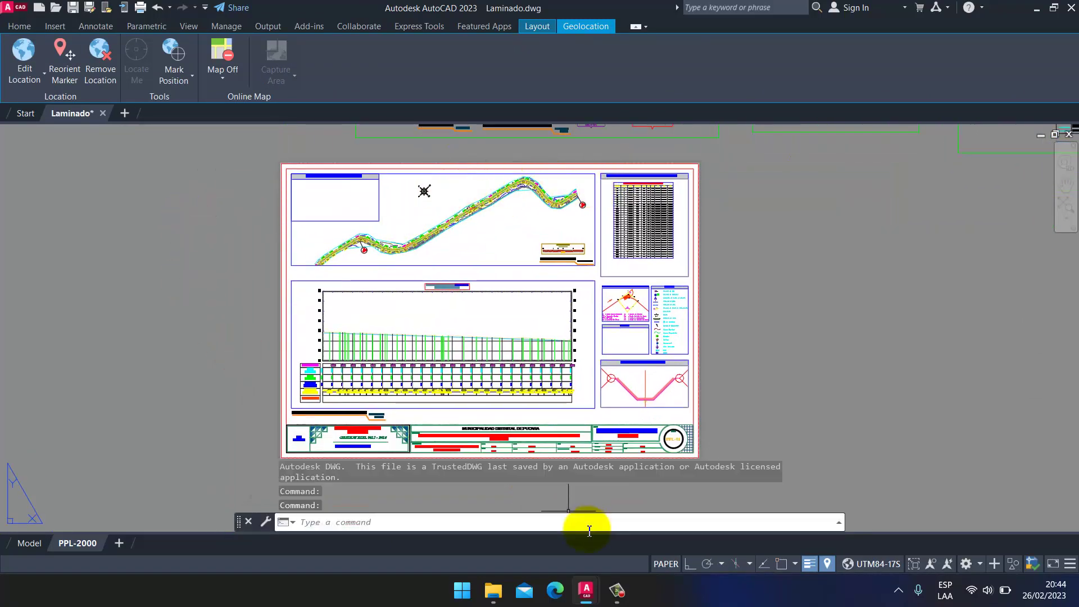
Step: In Civil 3D, select every coordinate grid element like the 633600 tick using Select Similar
mouse_move(585, 590)
left_click(607, 542)
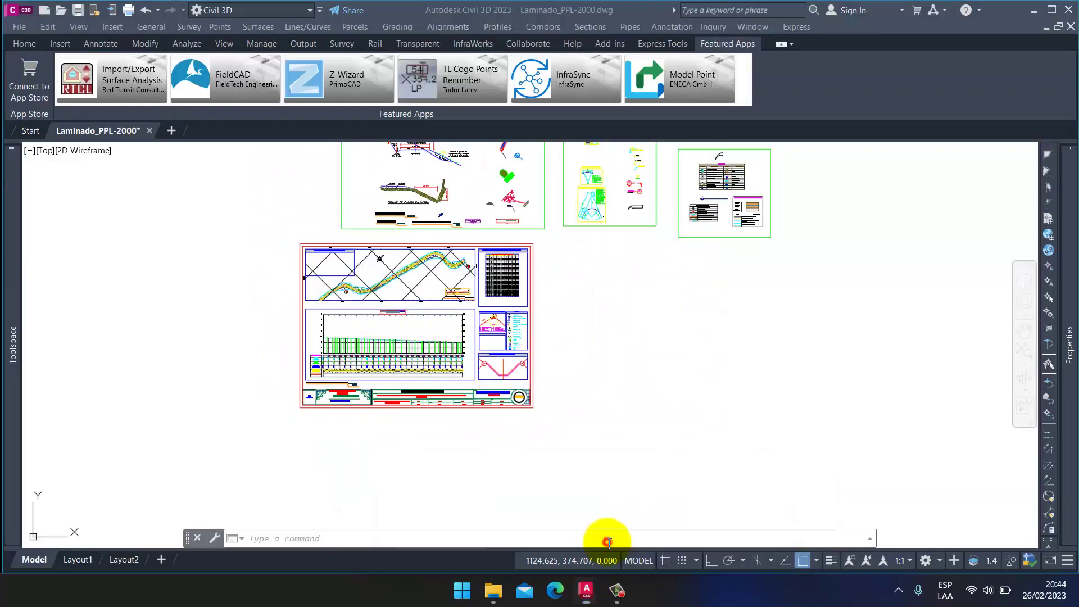
scroll(380, 259, "up", 10)
left_click(394, 244)
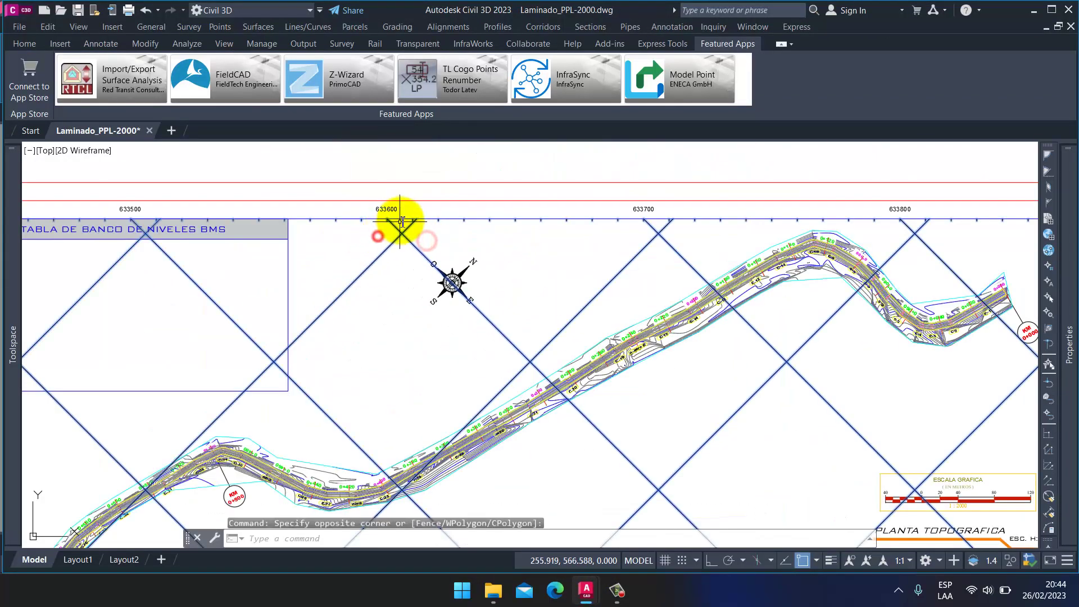
left_click(387, 211)
key("Escape")
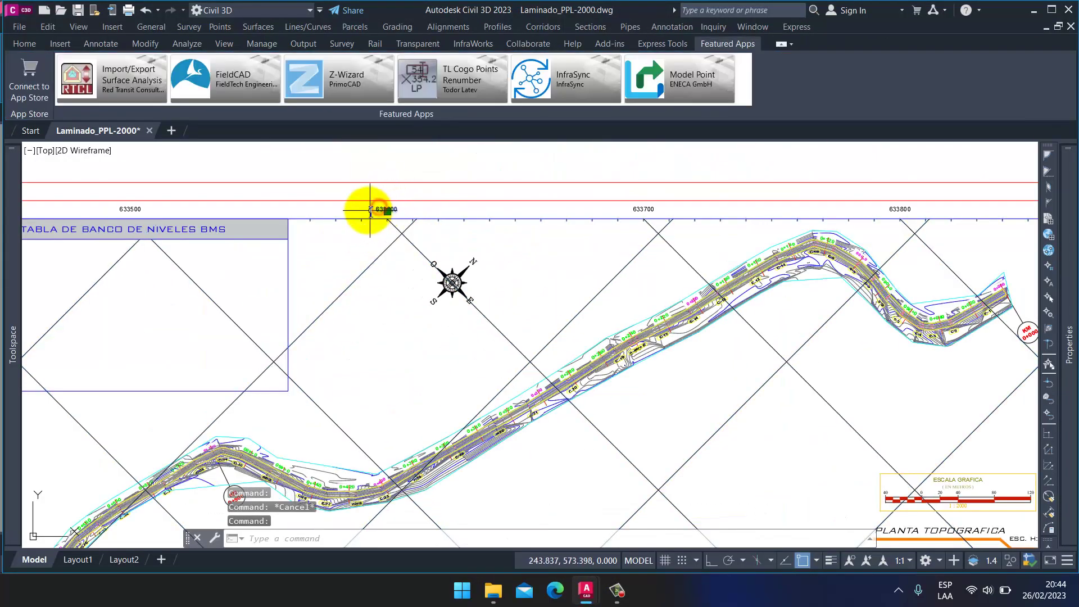
right_click(368, 209)
left_click(427, 455)
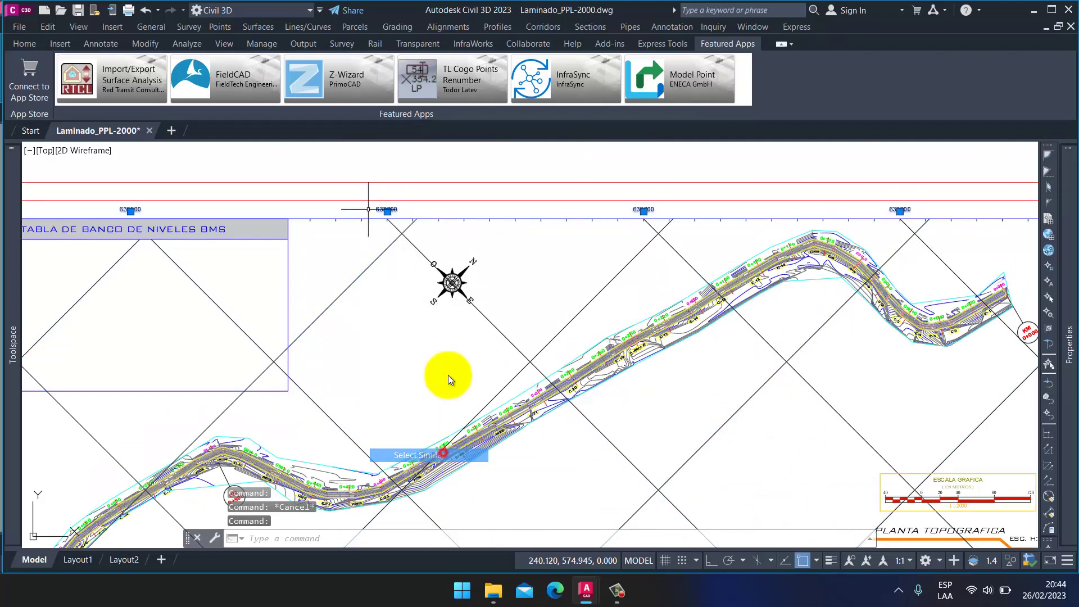
Step: Window-select the grid around the plan, add the plan viewport frame, and copy them
left_click(536, 306)
left_click(508, 360)
scroll(358, 249, "down", 5)
scroll(325, 277, "up", 4)
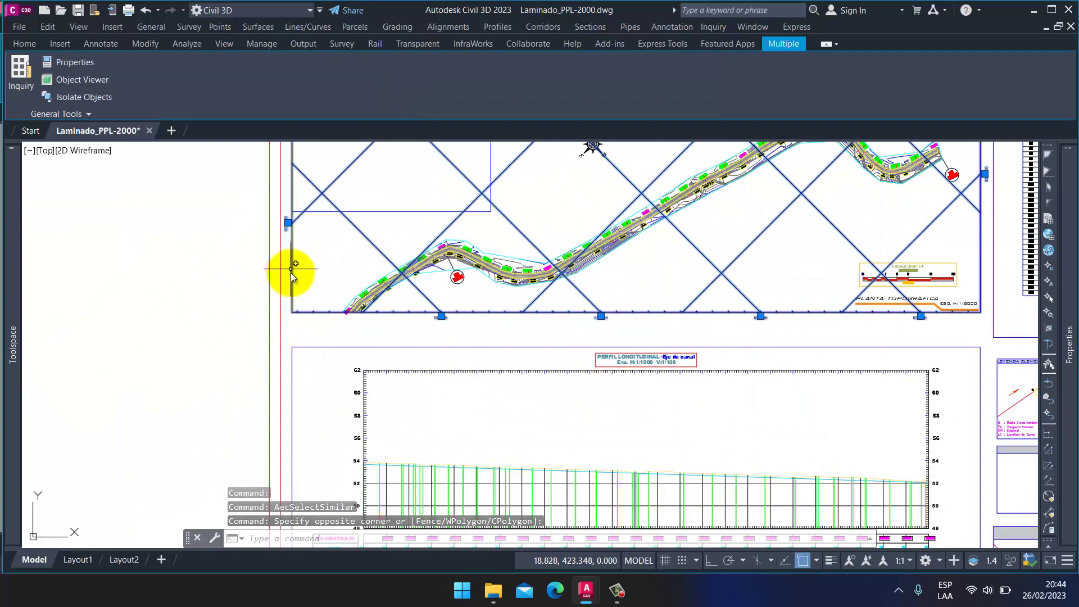
scroll(291, 269, "down", 4)
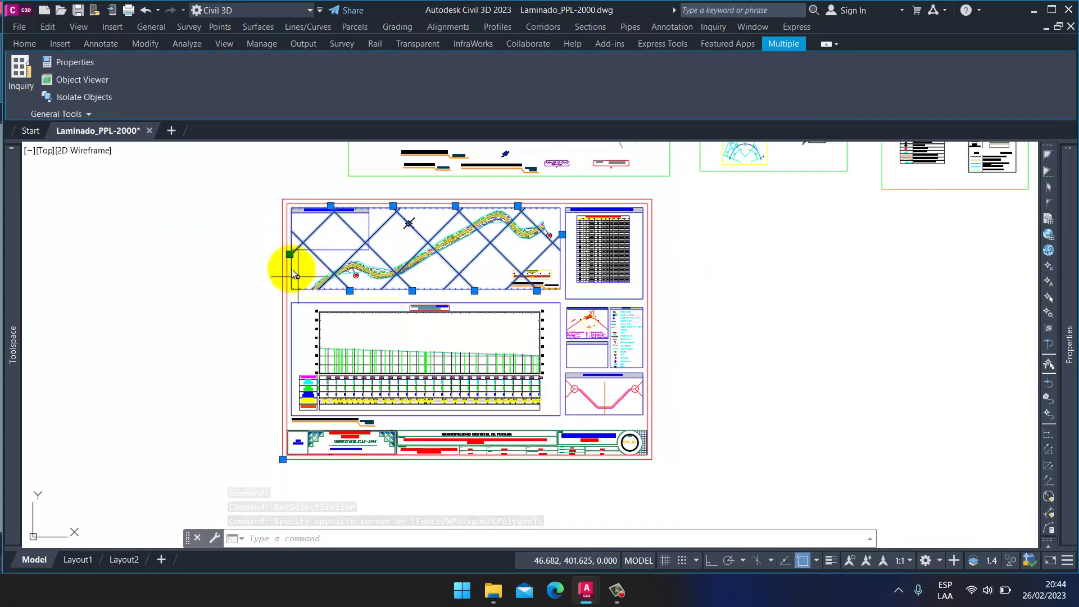
left_click(293, 270)
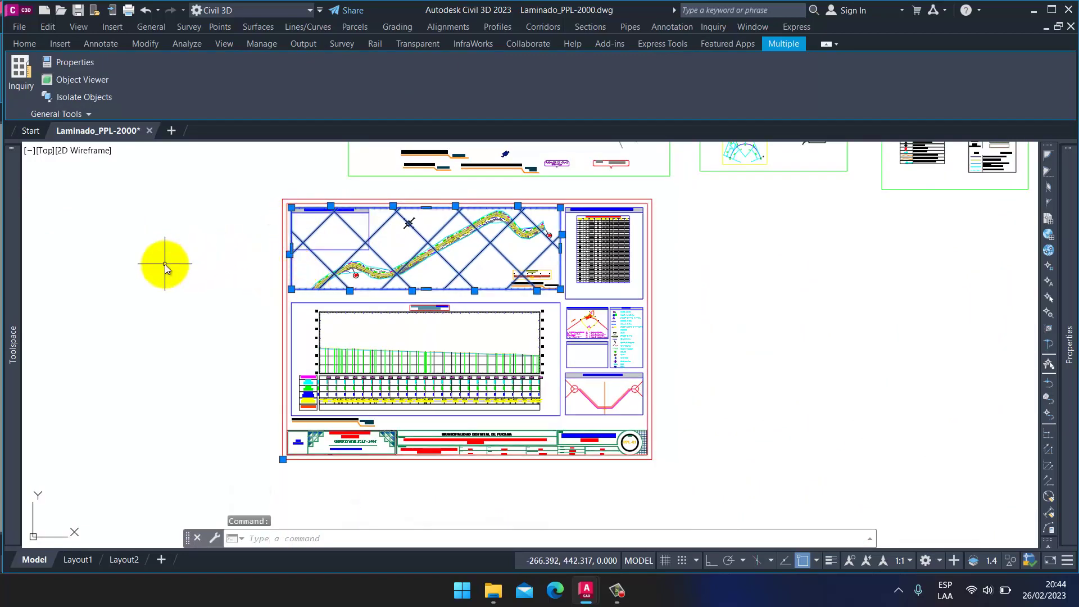
key("ctrl+c")
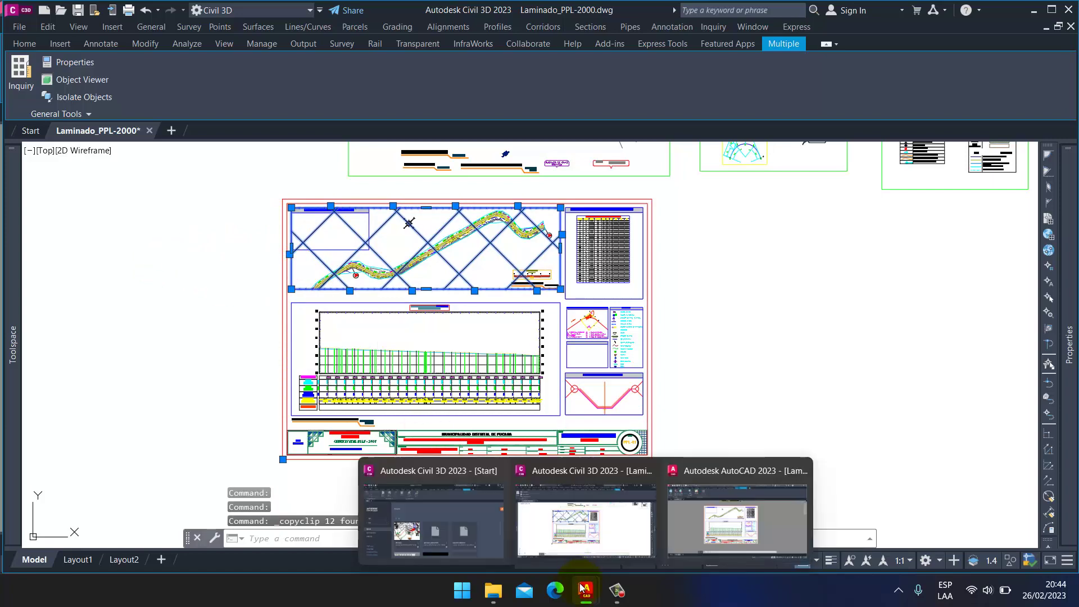
Step: Paste the copied grid beside the sheet in Laminado.dwg and select all its similar objects
left_click(726, 518)
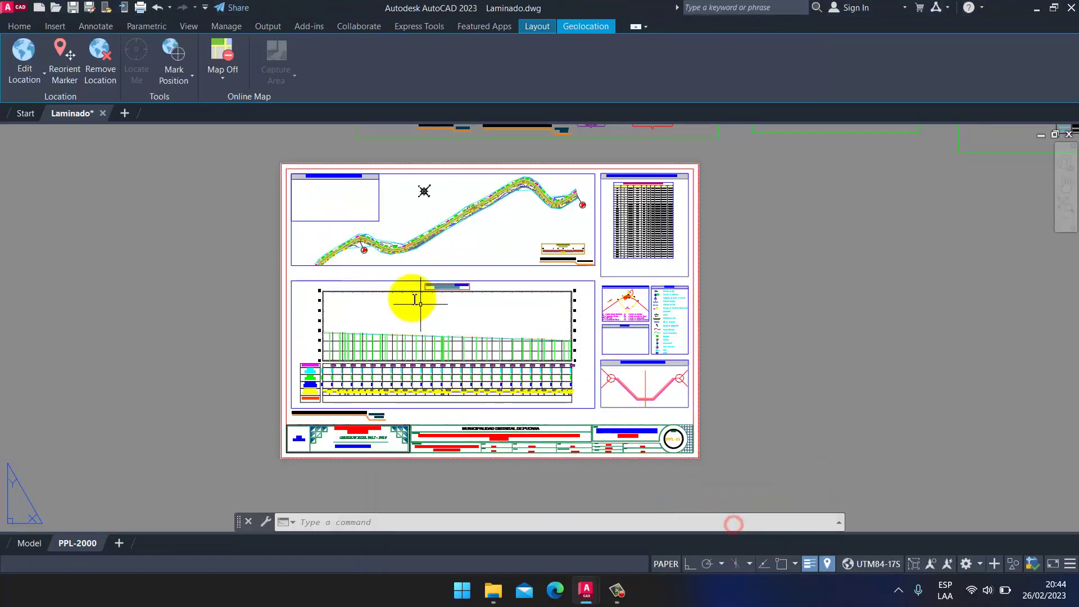
key("ctrl+v")
left_click(752, 275)
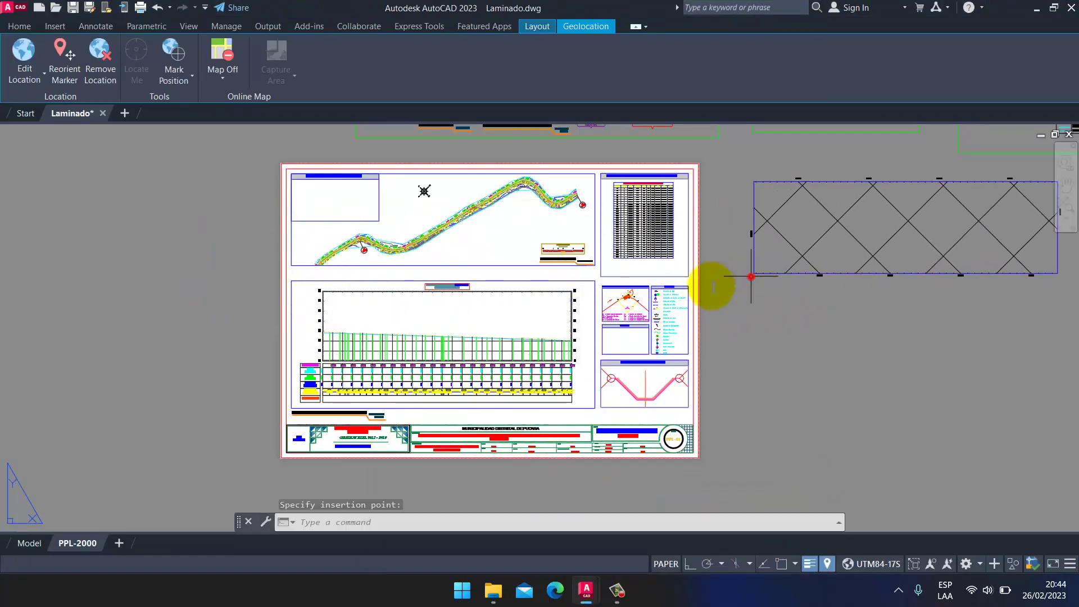
middle_click_drag(770, 190, 659, 212)
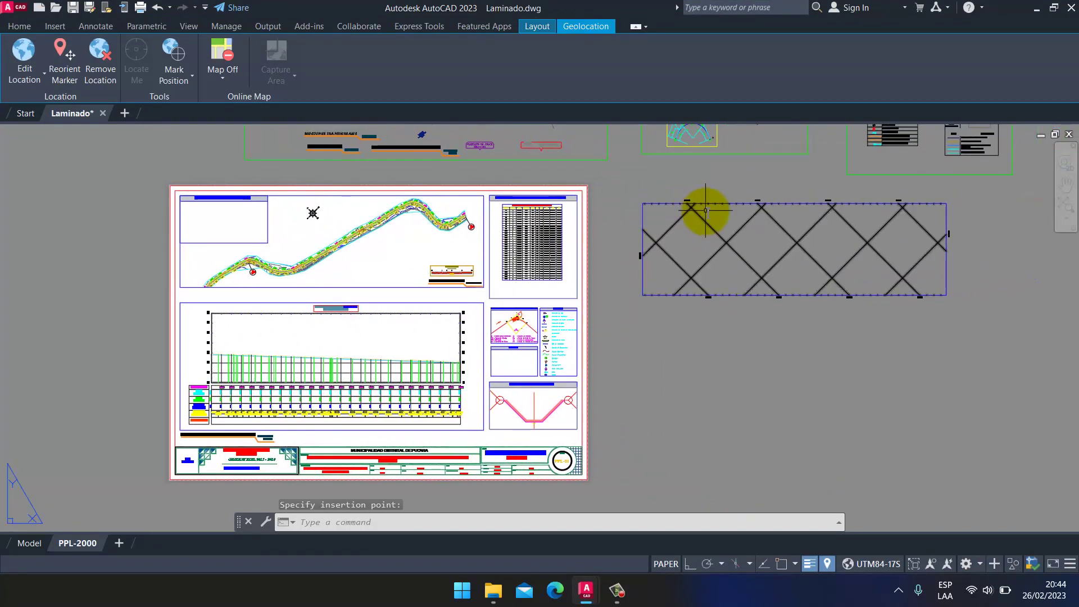
left_click(681, 194)
left_click(714, 215)
right_click(695, 180)
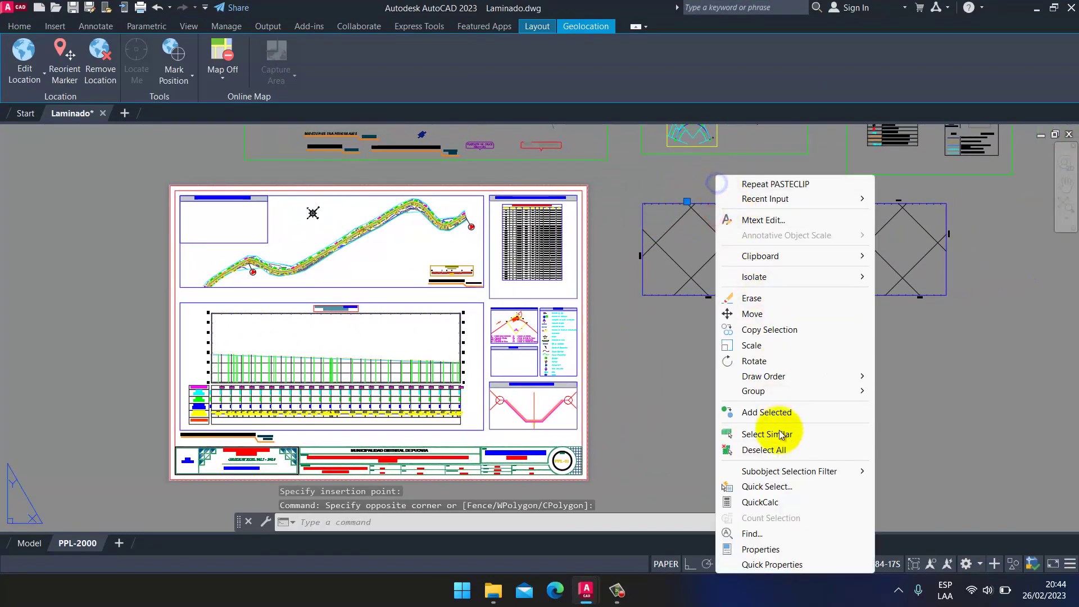
left_click(755, 433)
type("m")
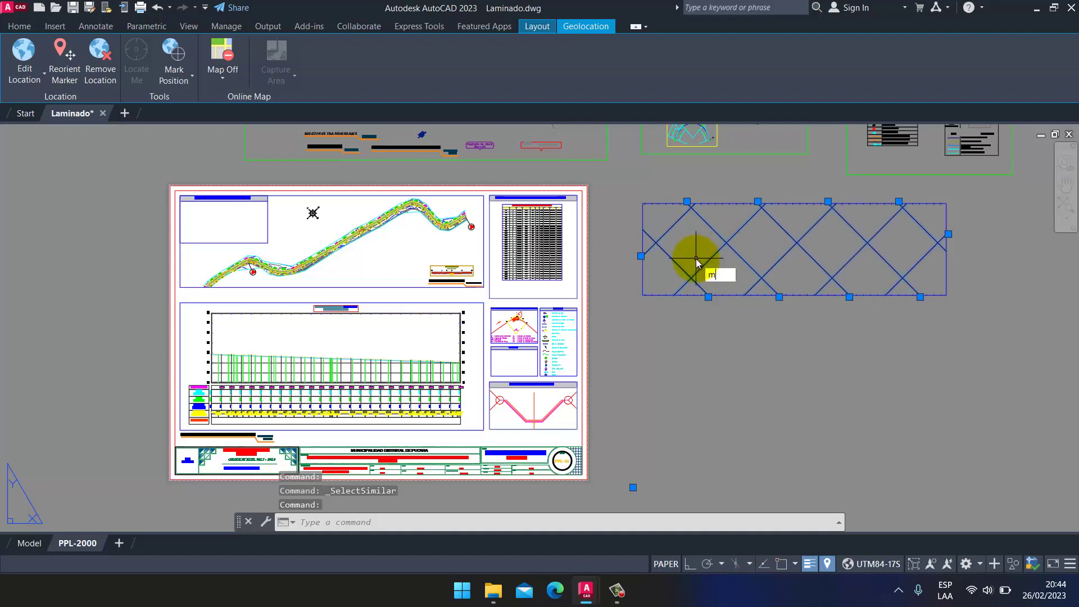
Step: Move the grid from its lower-left corner onto the plan view's lower-left corner
key("Return")
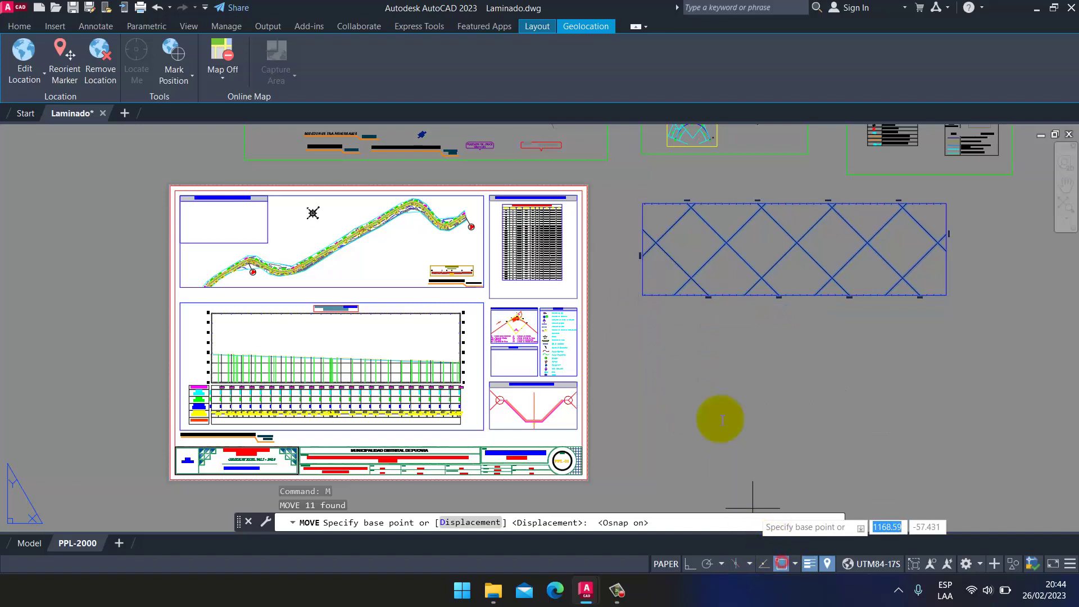
scroll(621, 289, "up", 4)
left_click(638, 289)
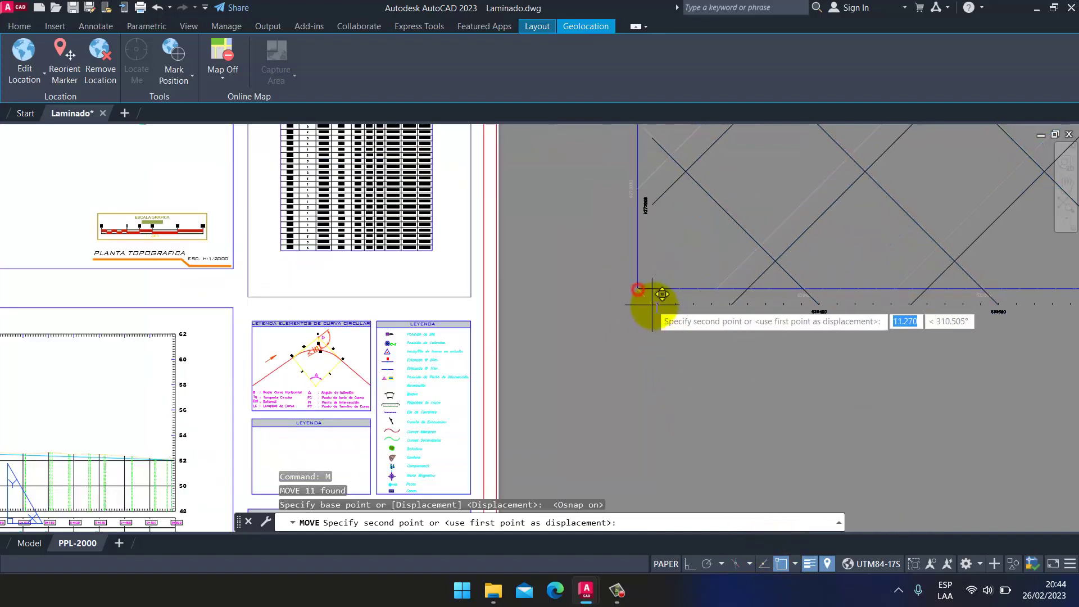
scroll(277, 278, "down", 3)
scroll(193, 284, "up", 4)
left_click(80, 270)
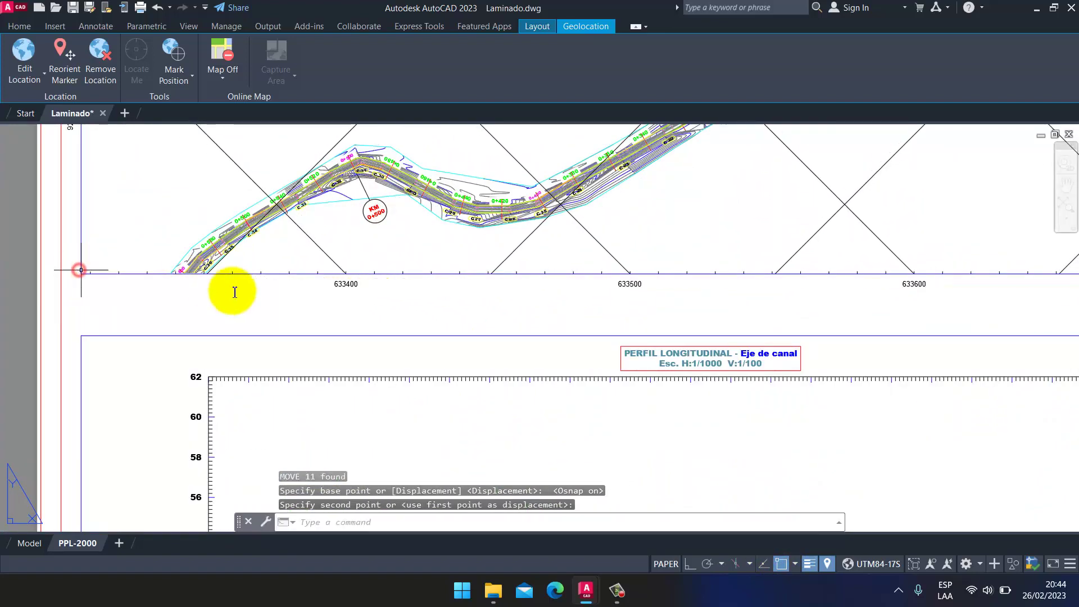
key("Escape")
scroll(236, 289, "down", 3)
scroll(596, 267, "down", 2)
left_click(661, 303)
Step: Delete the leftover empty frame next to the gridded plan
left_click(616, 249)
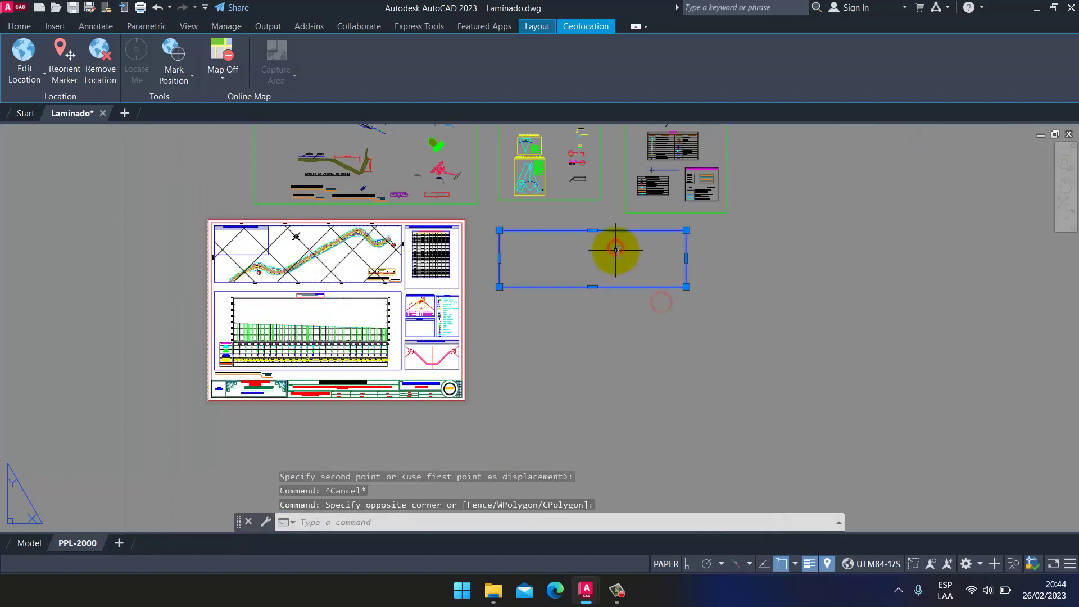
key("Delete")
scroll(313, 241, "up", 4)
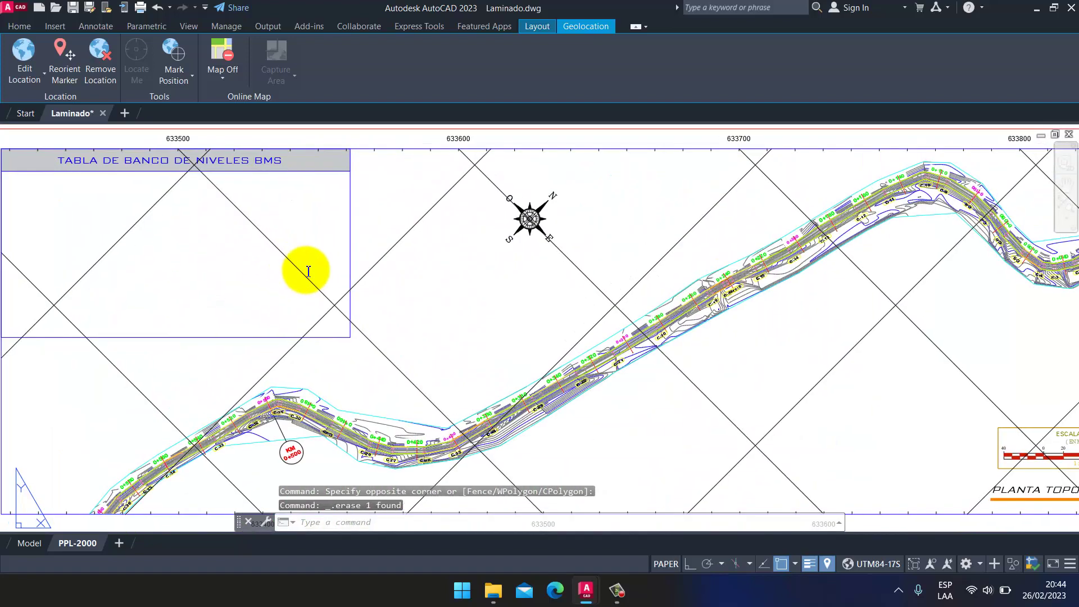
scroll(332, 231, "down", 1)
scroll(494, 270, "down", 3)
scroll(530, 241, "up", 1)
scroll(539, 246, "up", 1)
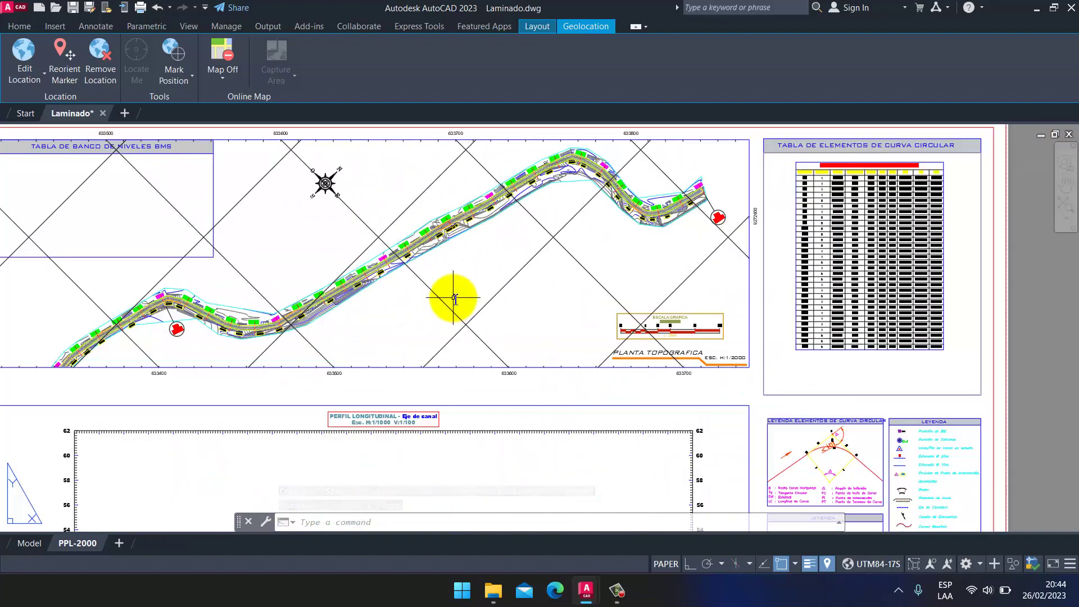
key("Escape")
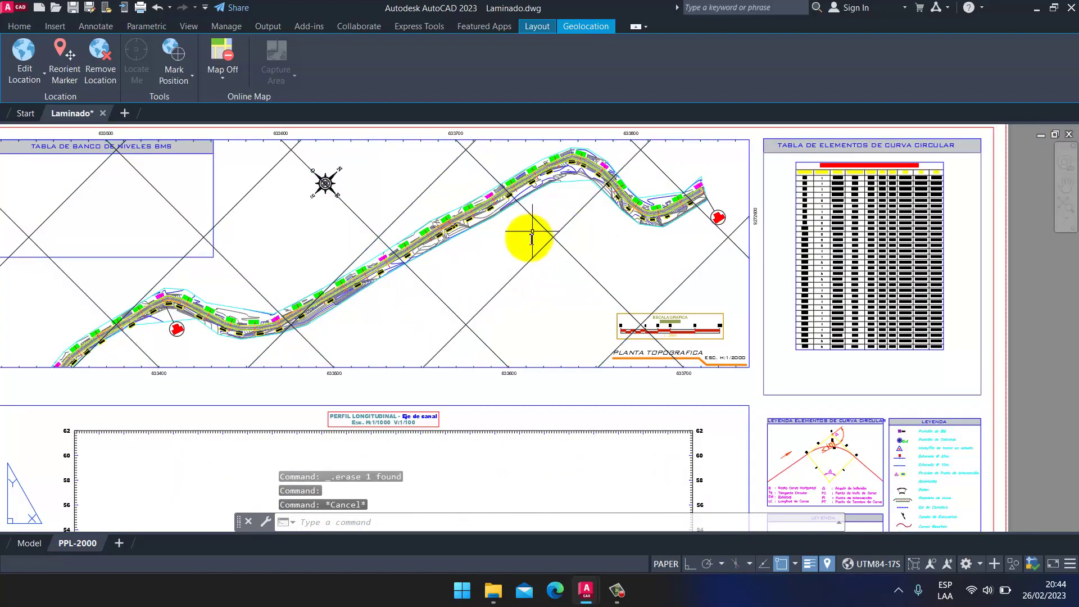
scroll(499, 271, "down", 3)
scroll(449, 211, "up", 4)
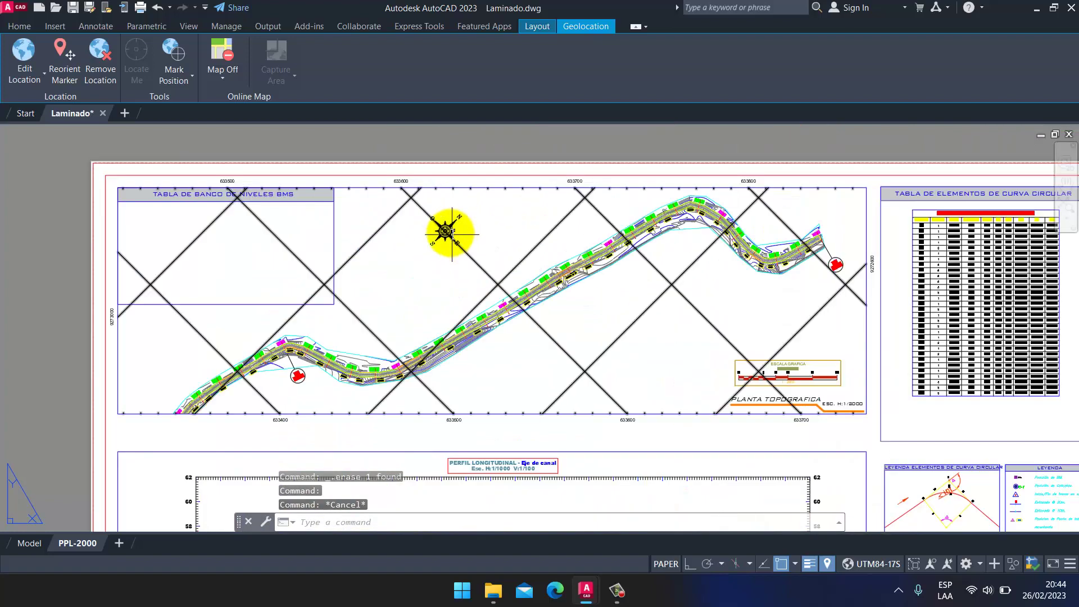
Step: Shift the north arrow slightly to the right within the plan
left_click(444, 230)
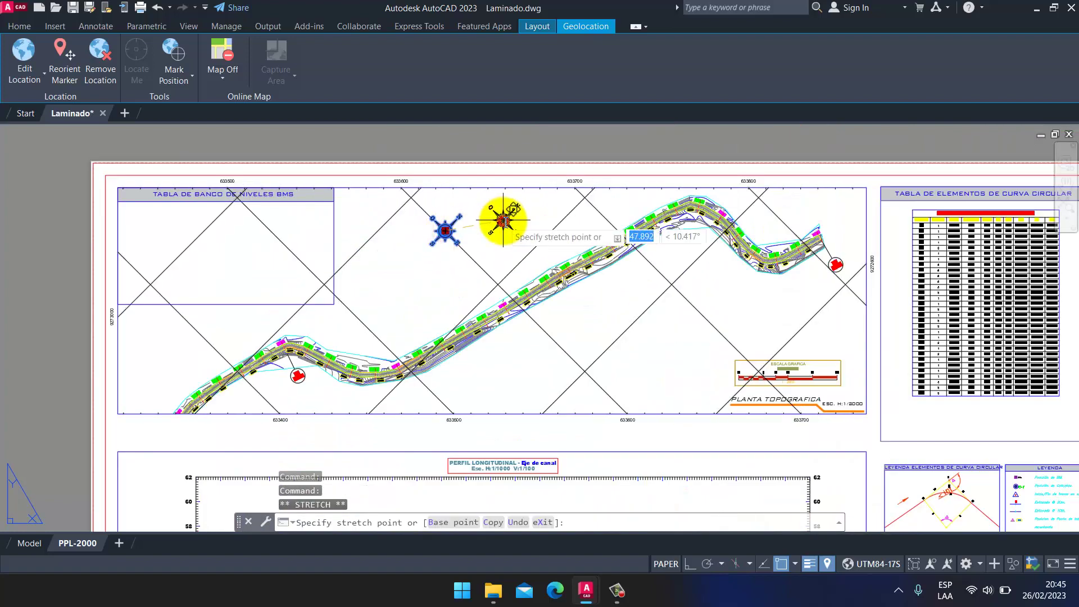
left_click(503, 220)
key("Escape")
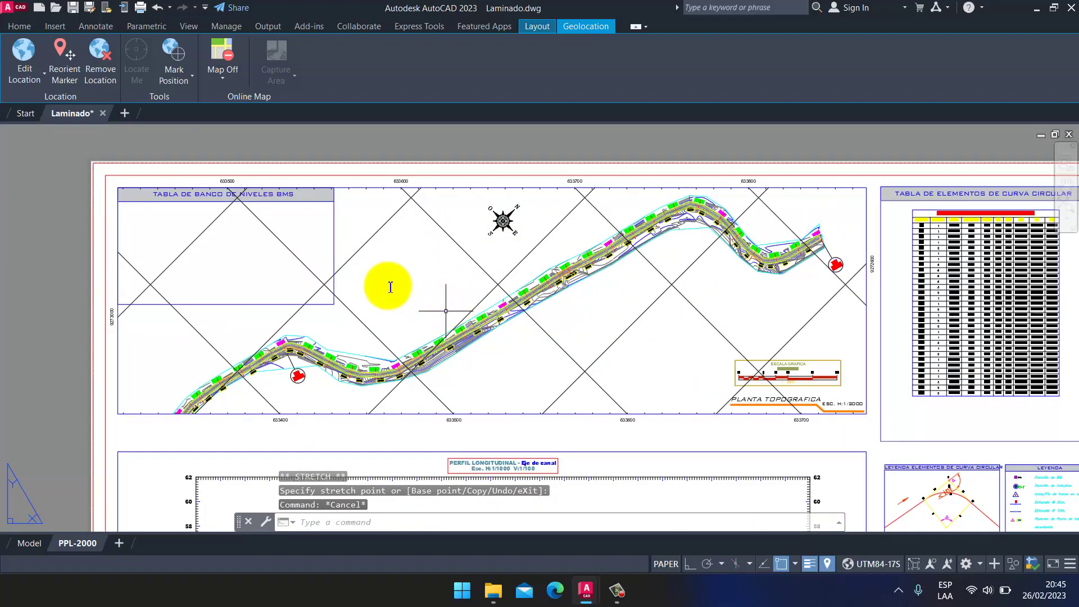
scroll(349, 274, "down", 2)
scroll(378, 275, "down", 2)
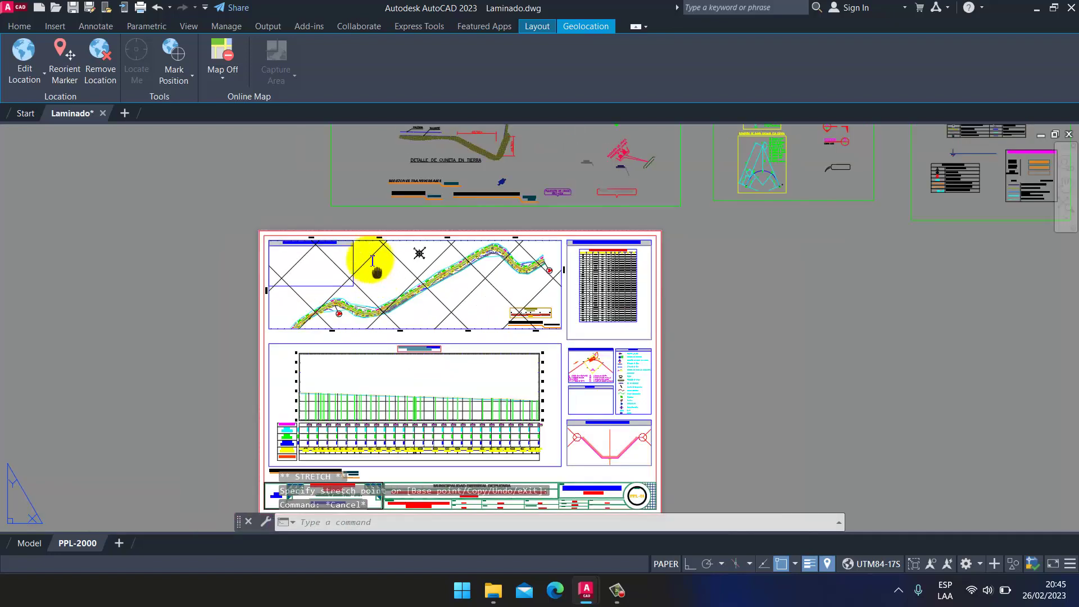
middle_click_drag(374, 265, 353, 221)
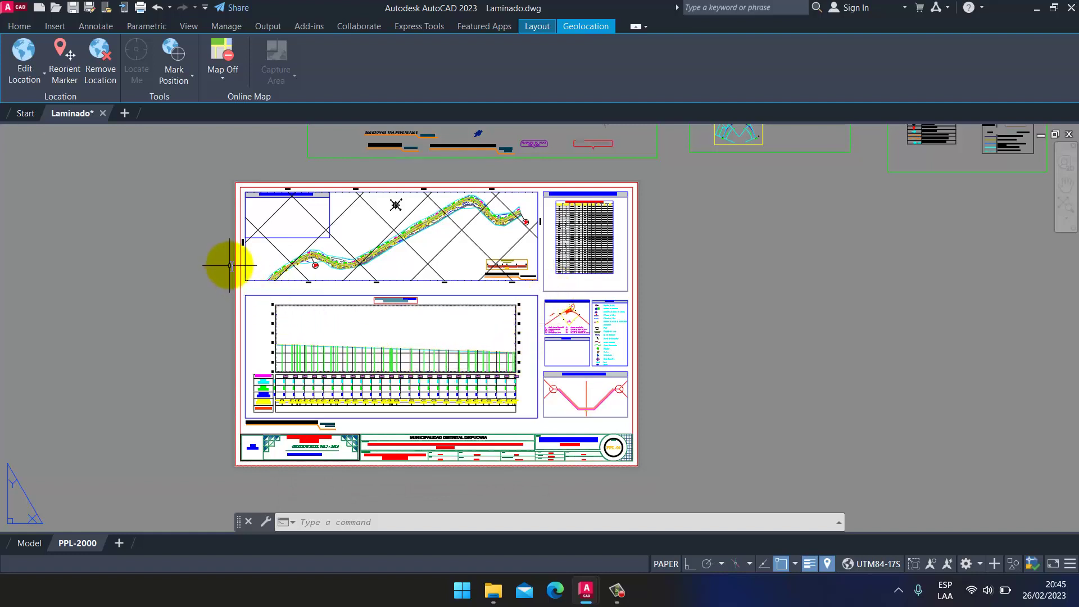
Step: Centre the layout sheet, then bring Laminado_PPL-2000.dwg back to the front in Civil 3D
mouse_move(233, 265)
middle_mouse_down()
mouse_move(308, 266)
mouse_move(338, 243)
middle_mouse_up()
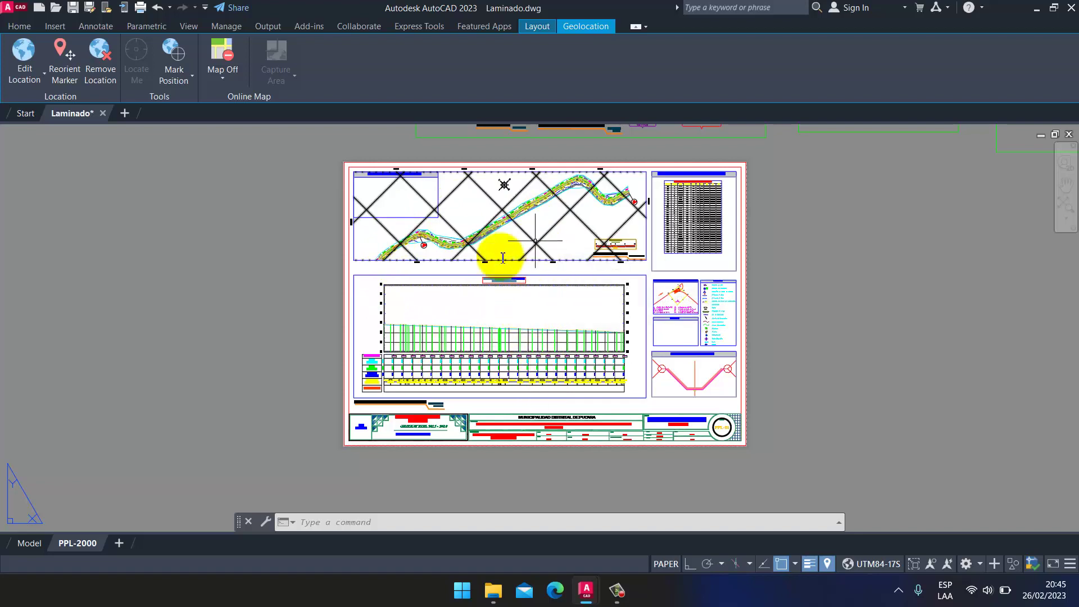
mouse_move(586, 590)
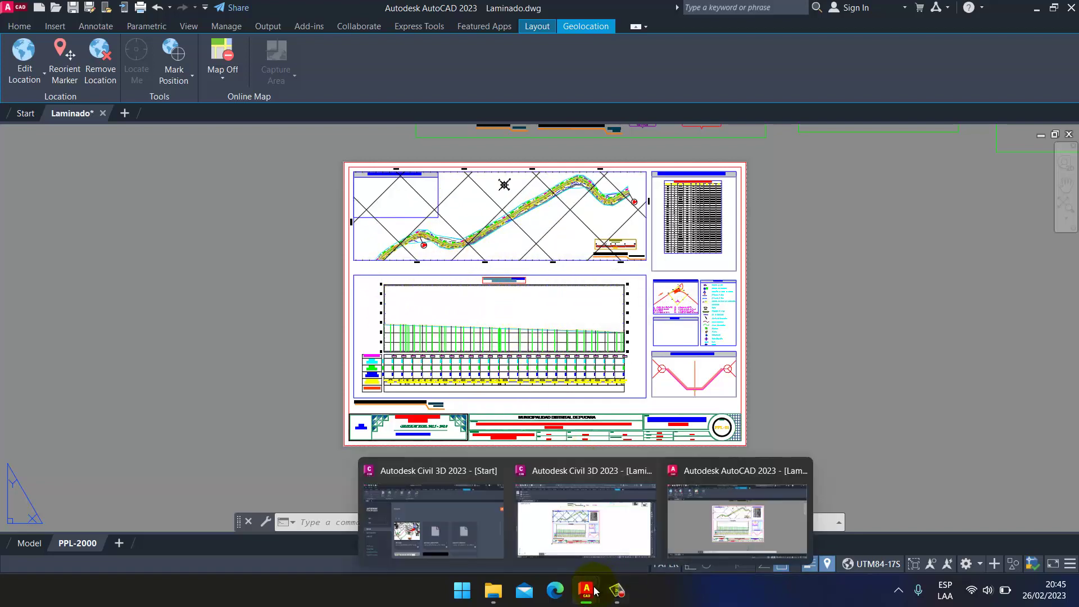
left_click(581, 518)
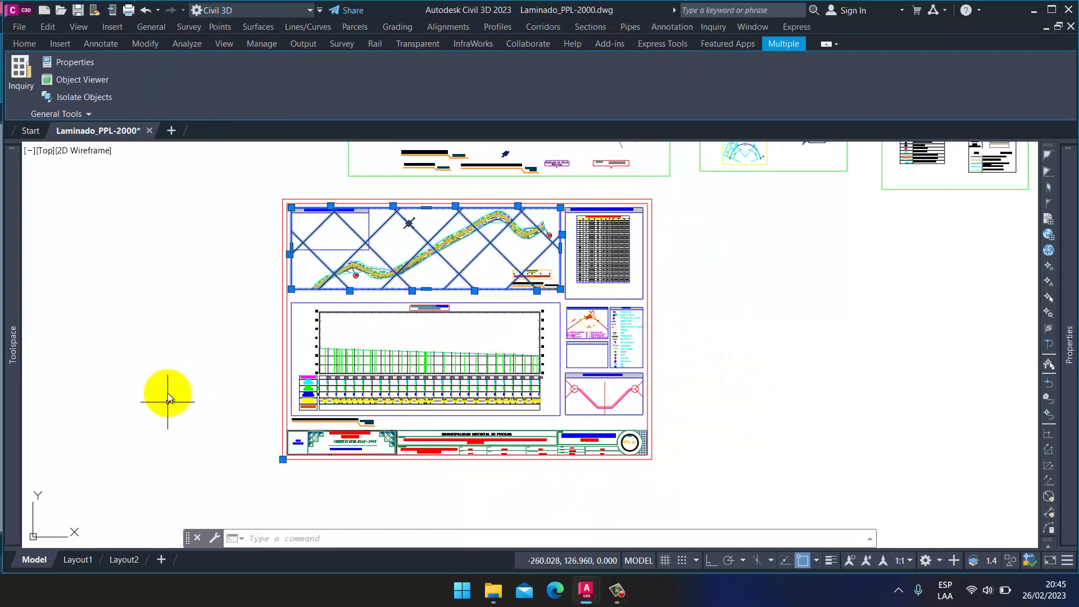
key("ctrl+c")
key("Escape")
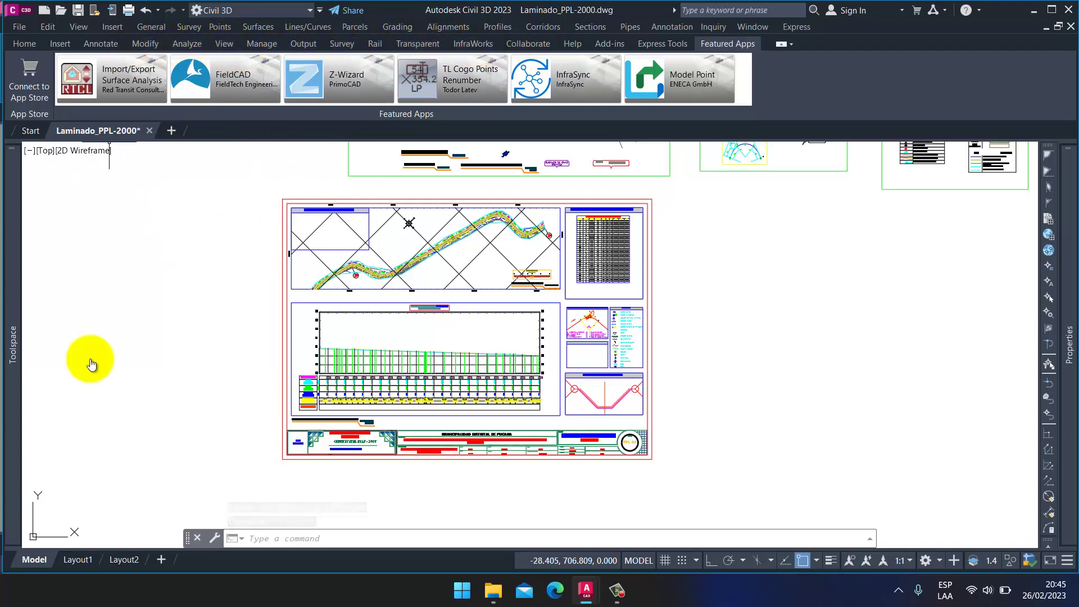
left_click(88, 562)
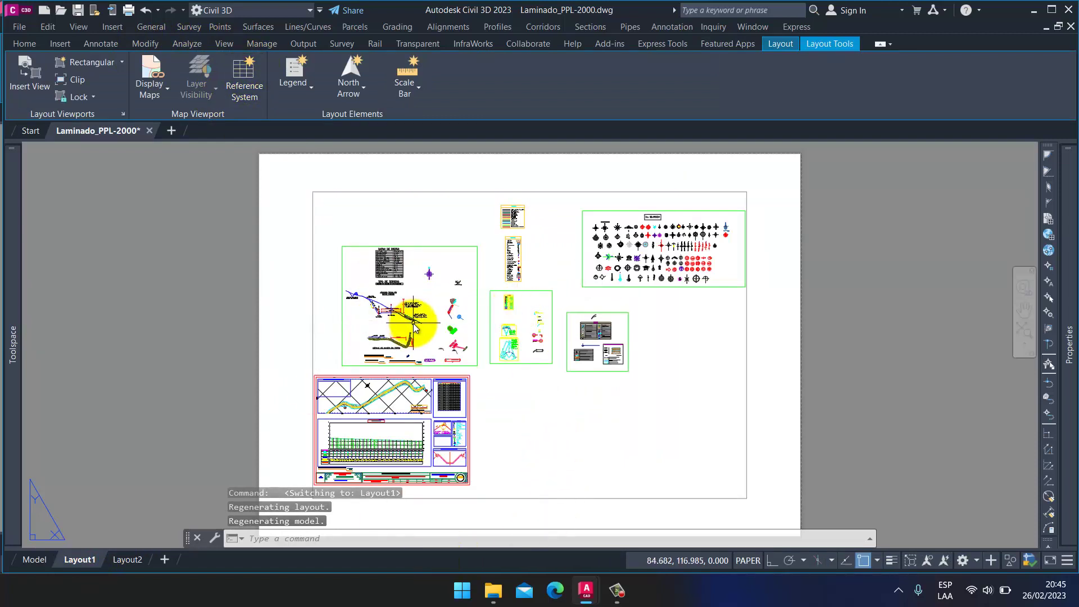
right_click(86, 560)
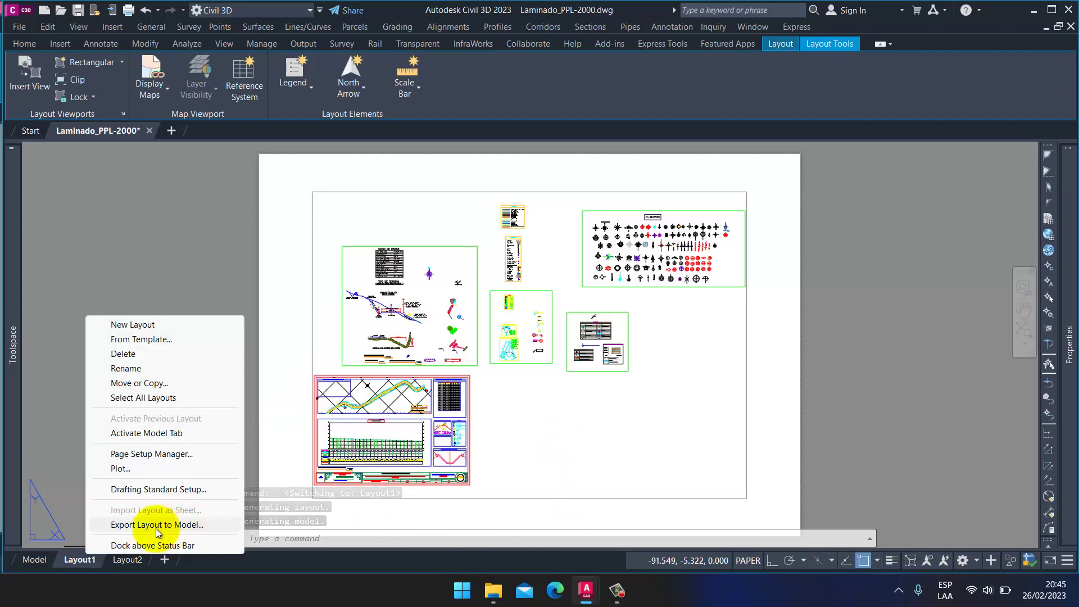
left_click(810, 324)
left_click(845, 304)
left_click(872, 243)
left_click(823, 313)
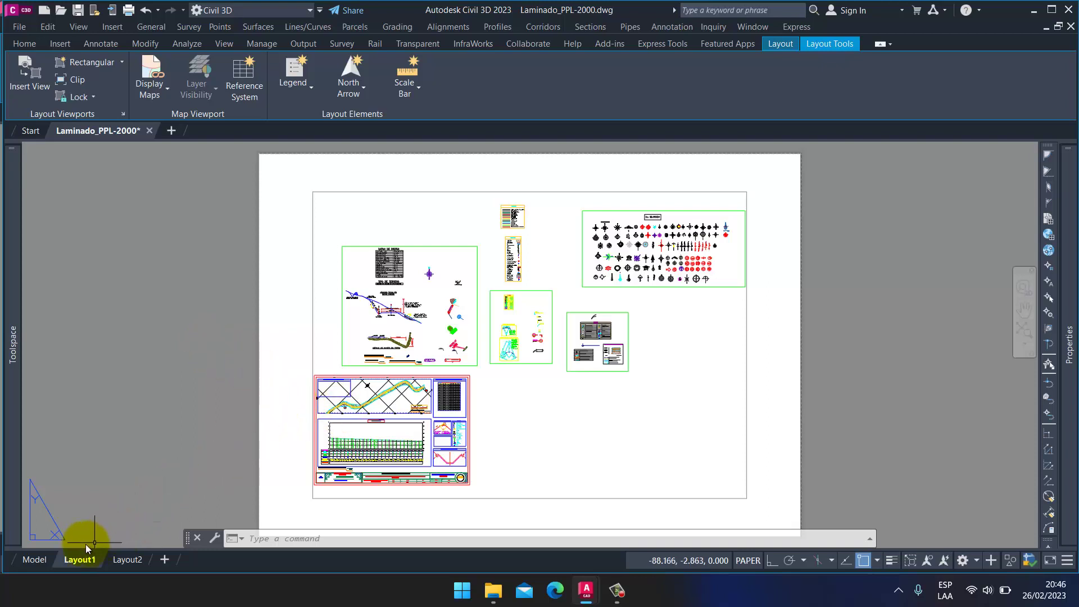
left_click(45, 563)
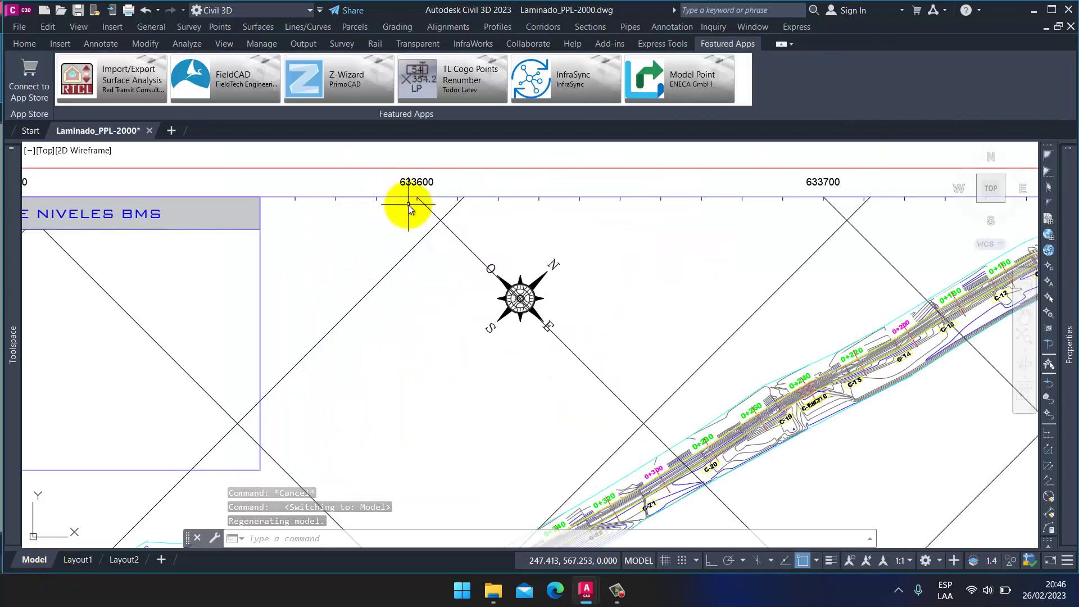